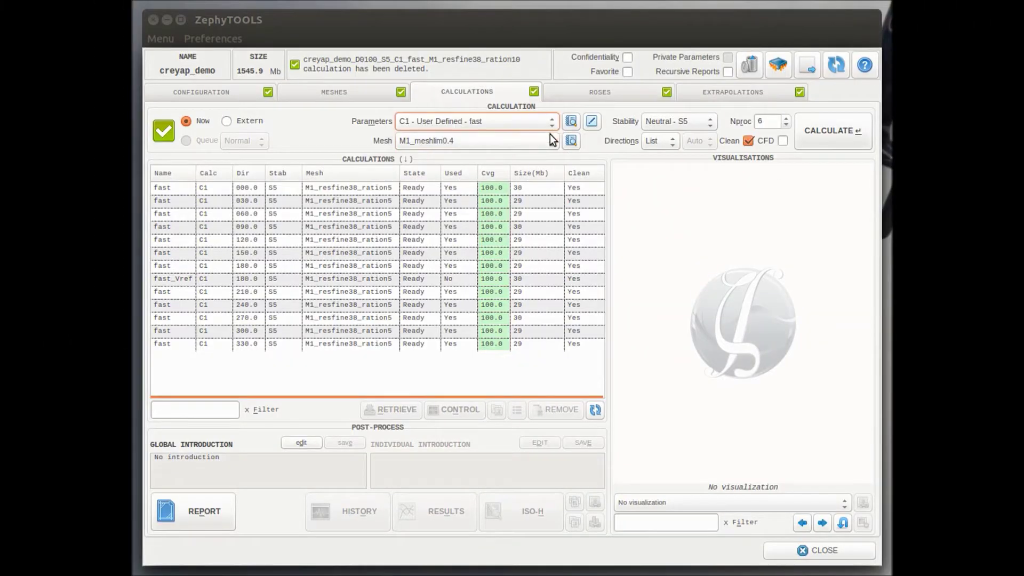
Select the M1_resfine38_ration10 mesh, keeping Neutral - S5 stability.
left_click(553, 138)
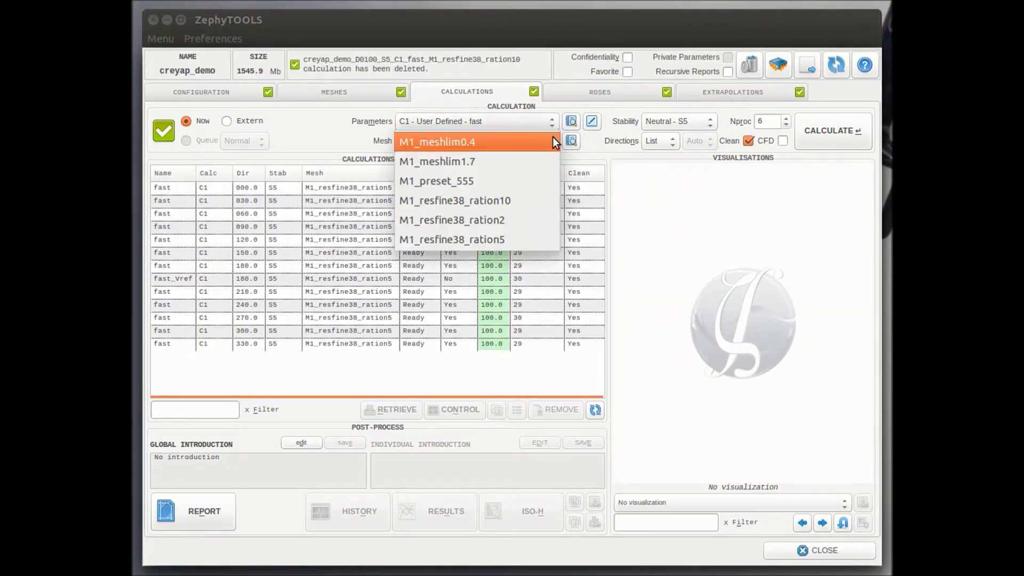
left_click(505, 204)
left_click(708, 121)
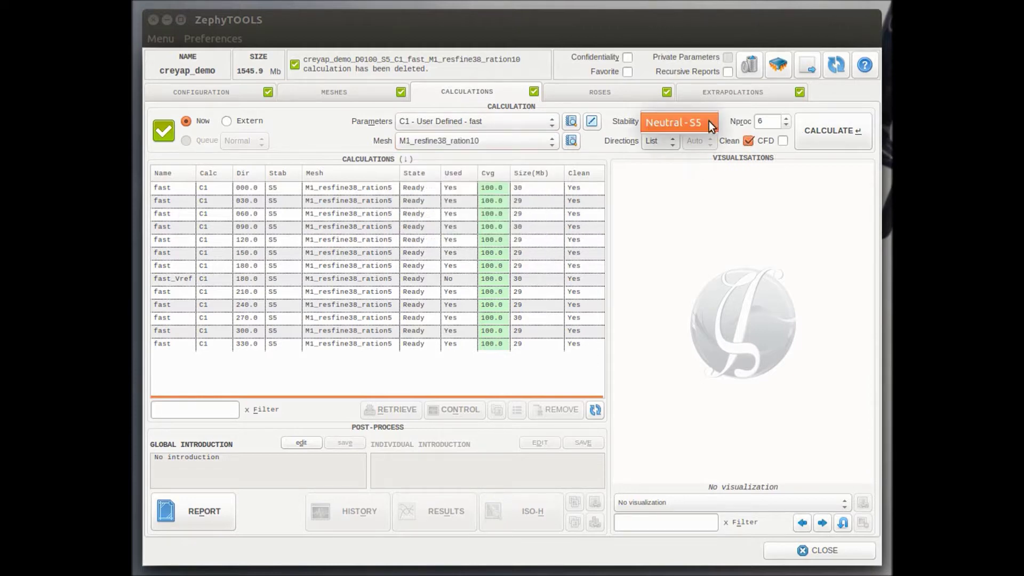
left_click(708, 121)
Restrict the calculation directions to the single 10.0 direction.
left_click(673, 141)
left_click(668, 175)
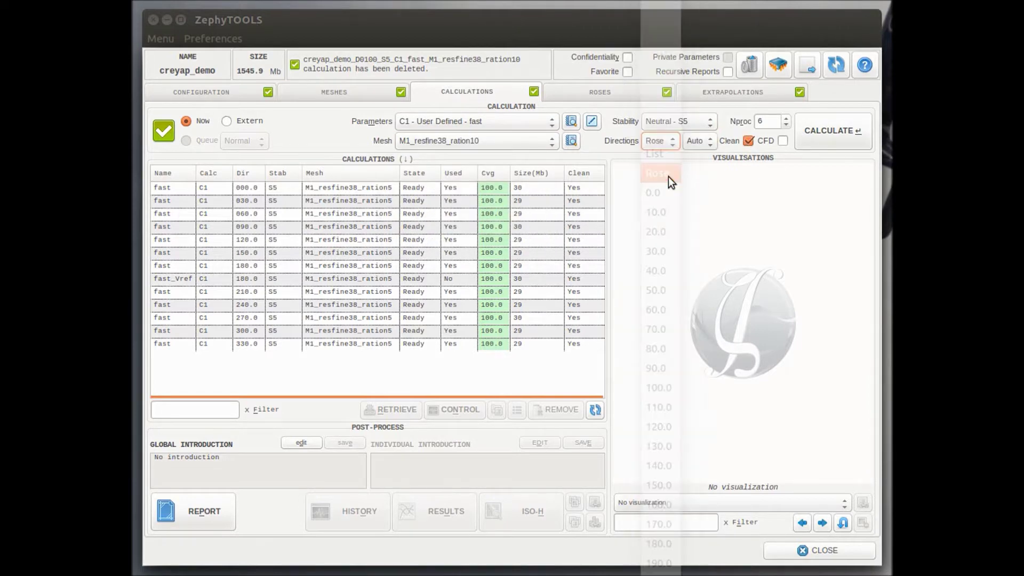
left_click(713, 140)
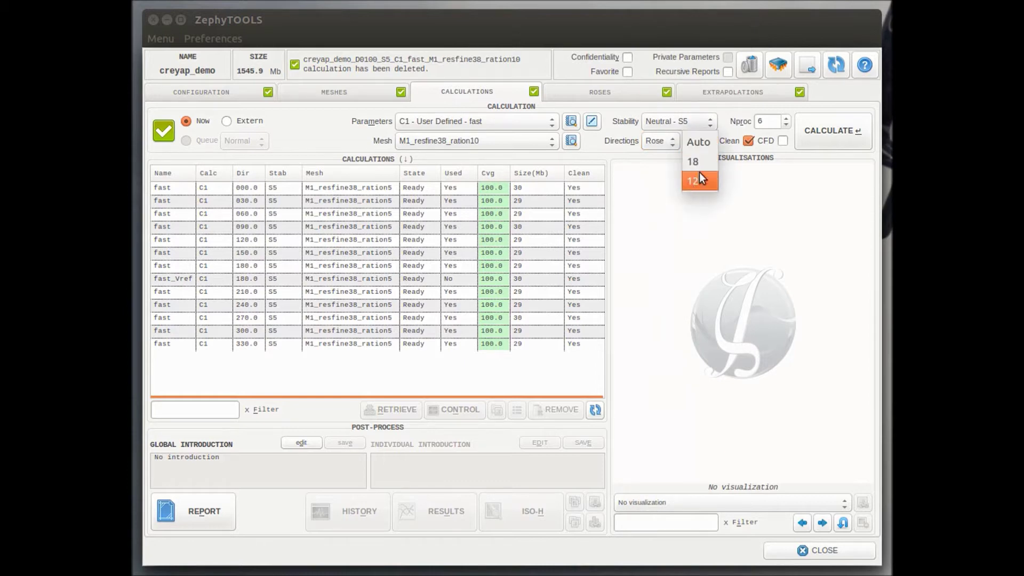
left_click(713, 144)
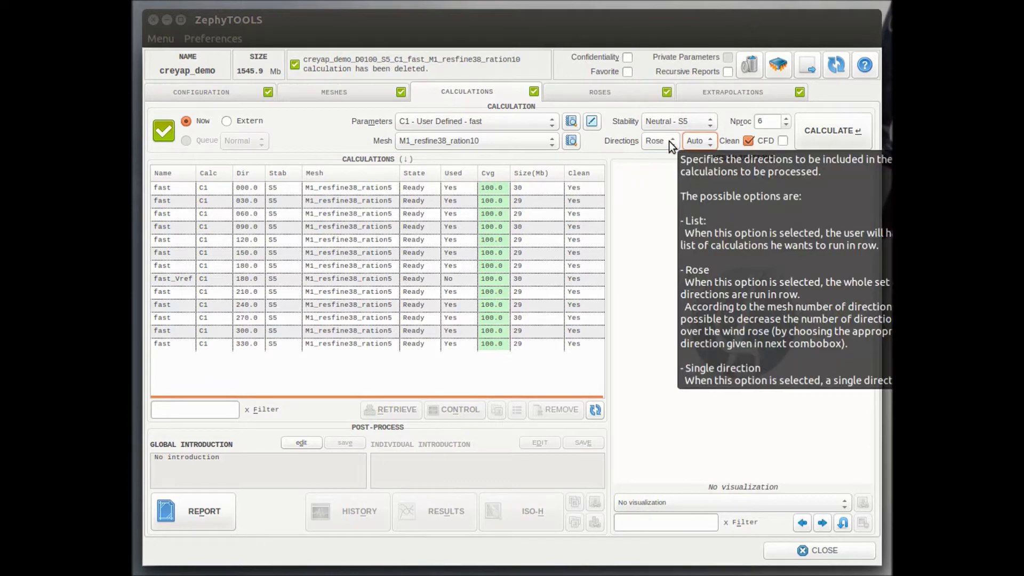
left_click(669, 143)
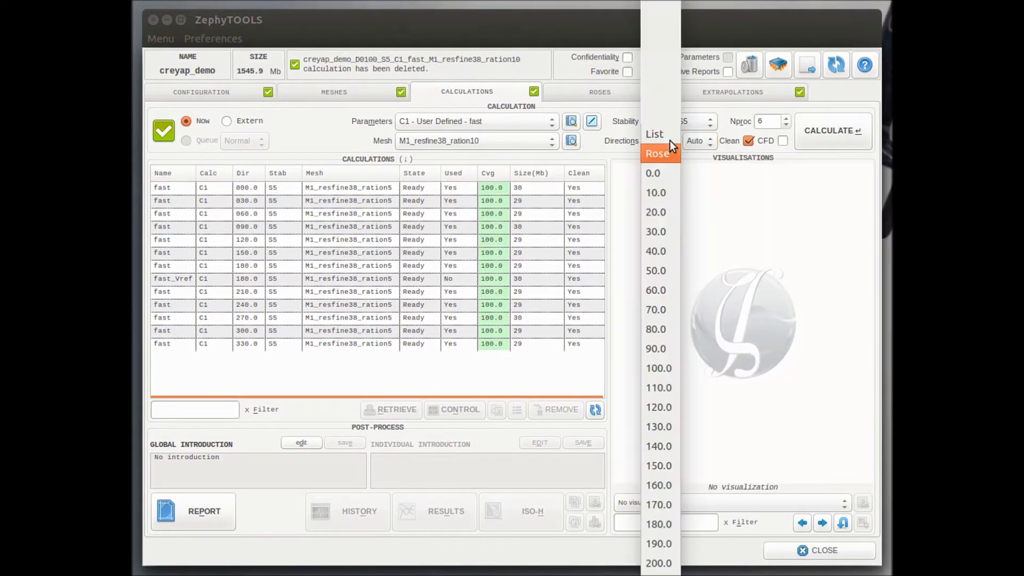
left_click(660, 193)
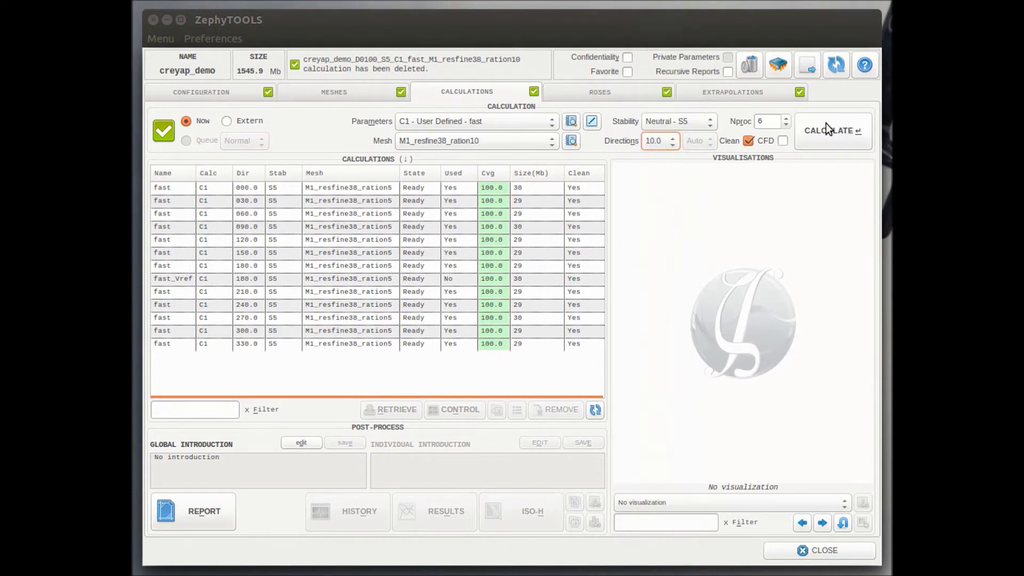
Launch the 10.0 direction calculation on M1_resfine38_ration10 and open its monitoring window.
left_click(787, 125)
left_click(787, 126)
left_click(816, 133)
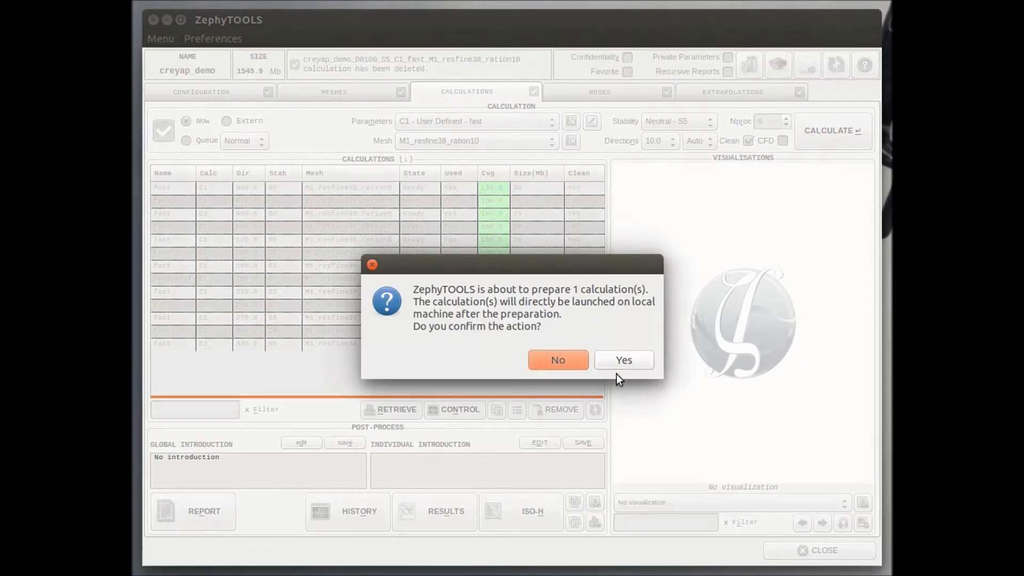
left_click(644, 356)
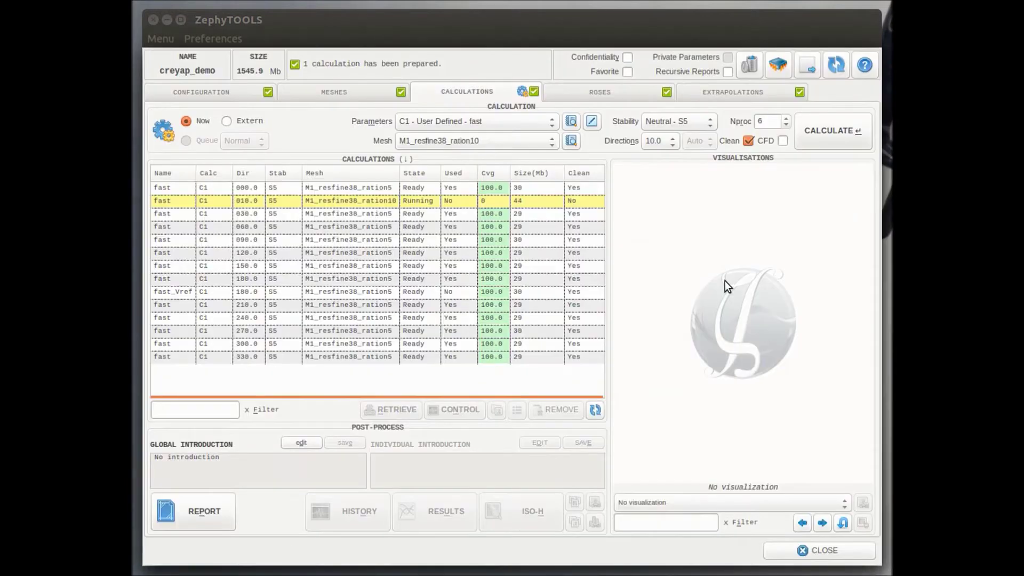
left_click(415, 199)
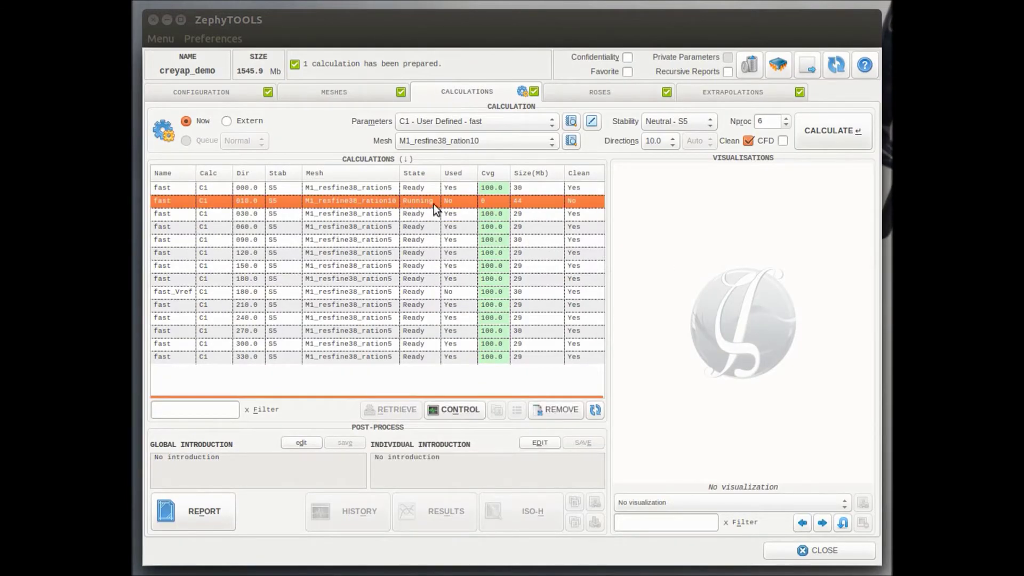
left_click(462, 406)
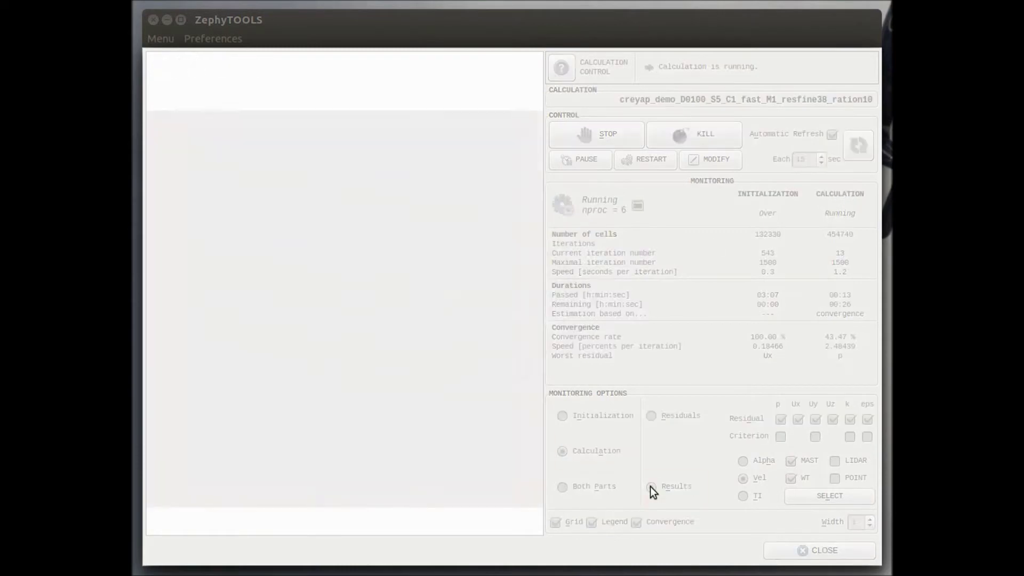
Show the running calculation's wind-speed results in the monitoring window.
left_click(650, 486)
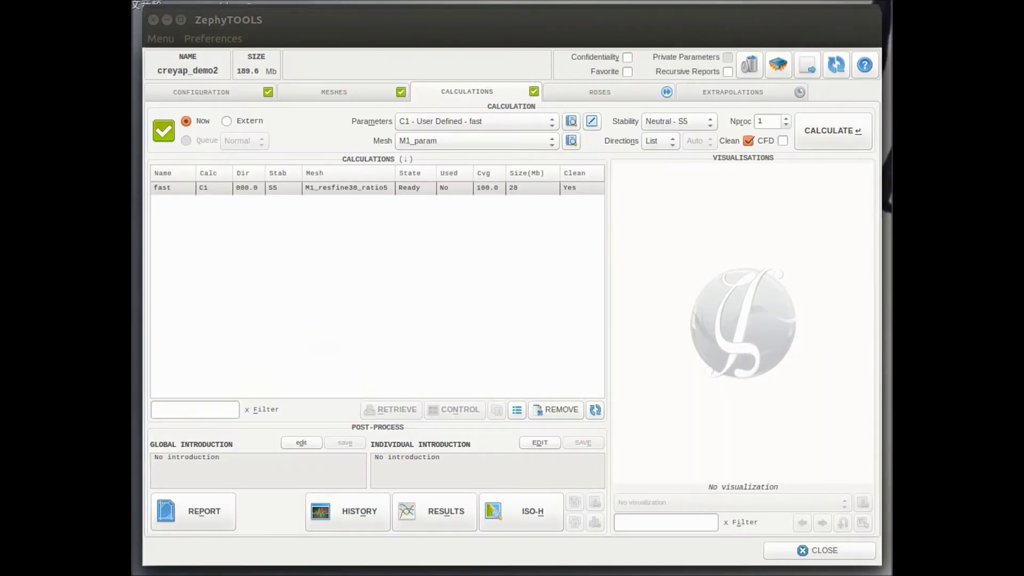
Plot the fast calculation's velocity-results history and save it as visualization vel.
left_click(489, 190)
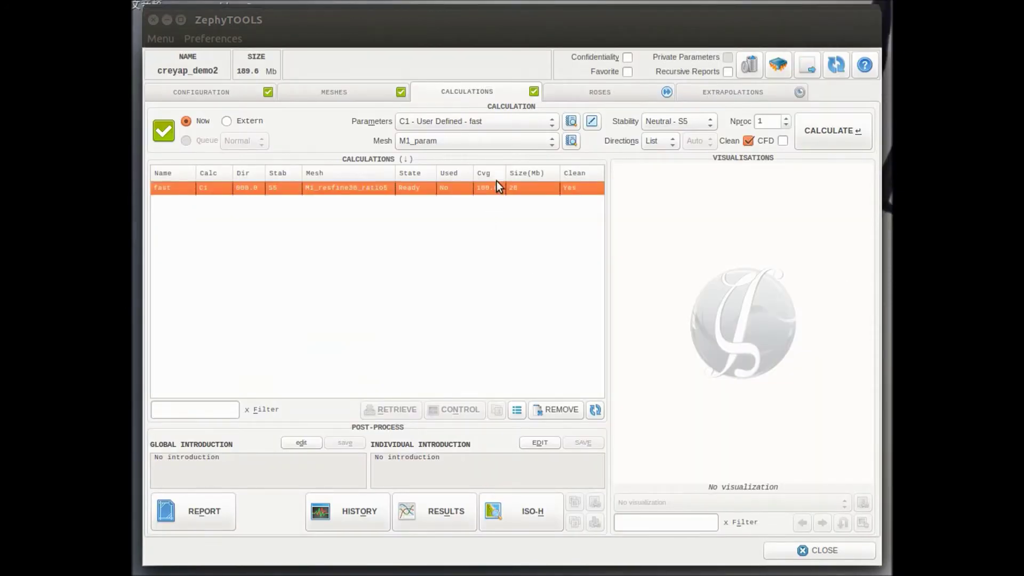
left_click(333, 507)
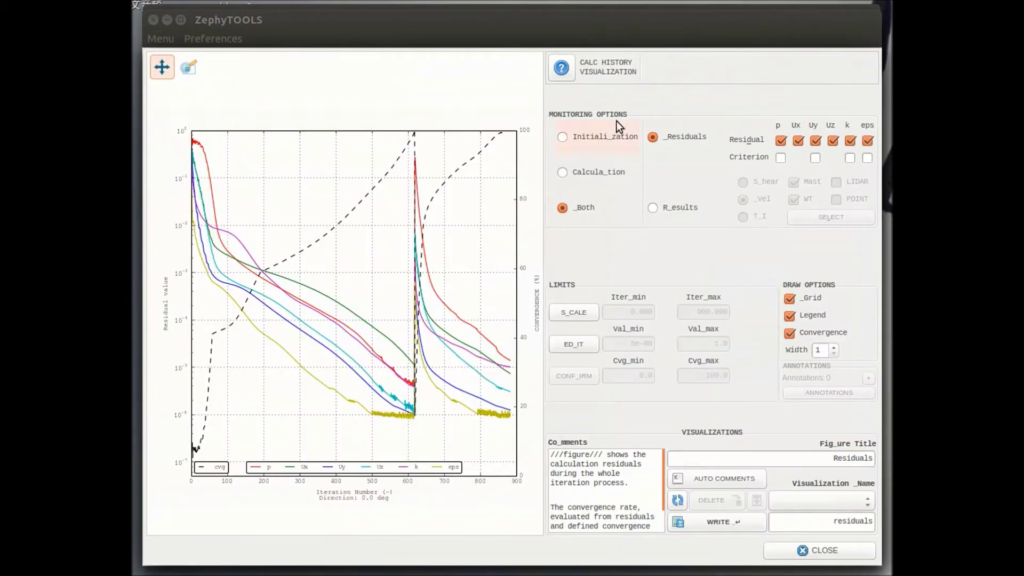
left_click(605, 137)
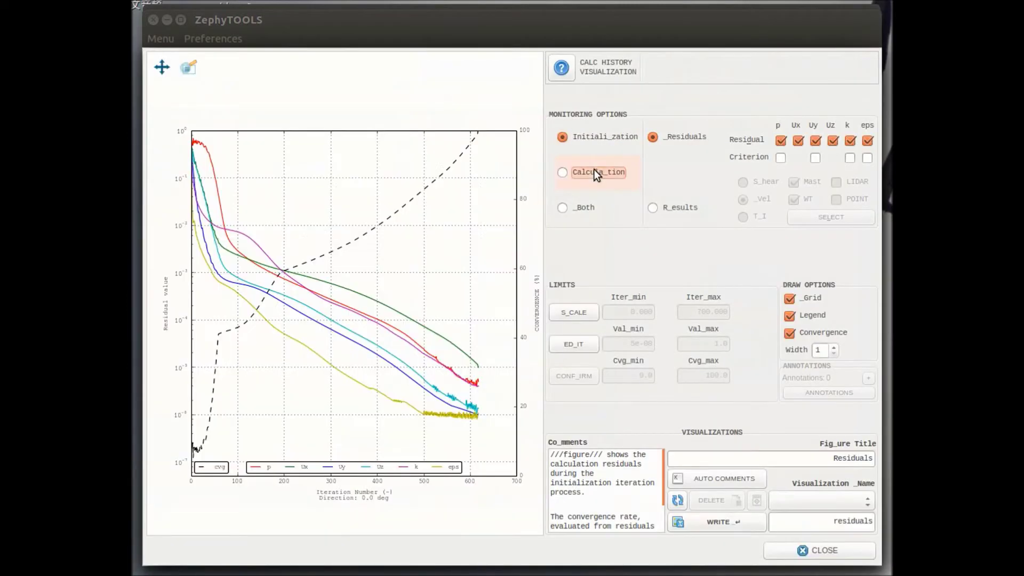
left_click(595, 172)
left_click(585, 207)
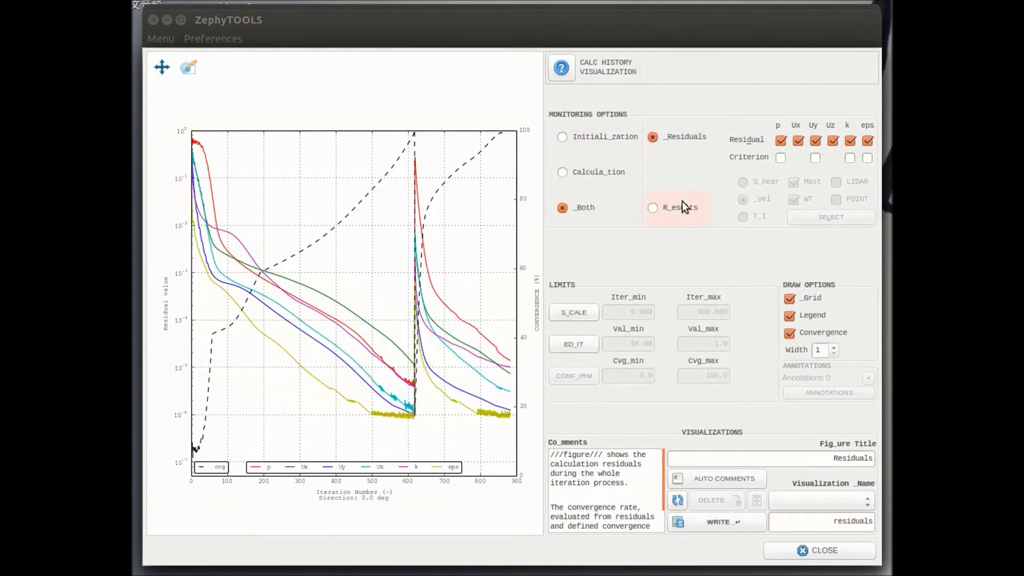
left_click(682, 203)
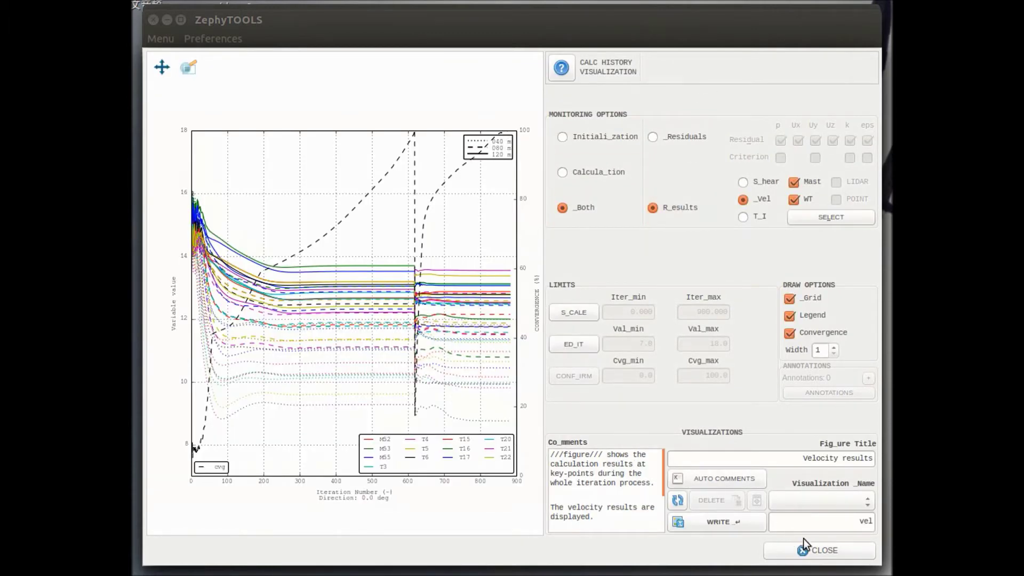
left_click(762, 527)
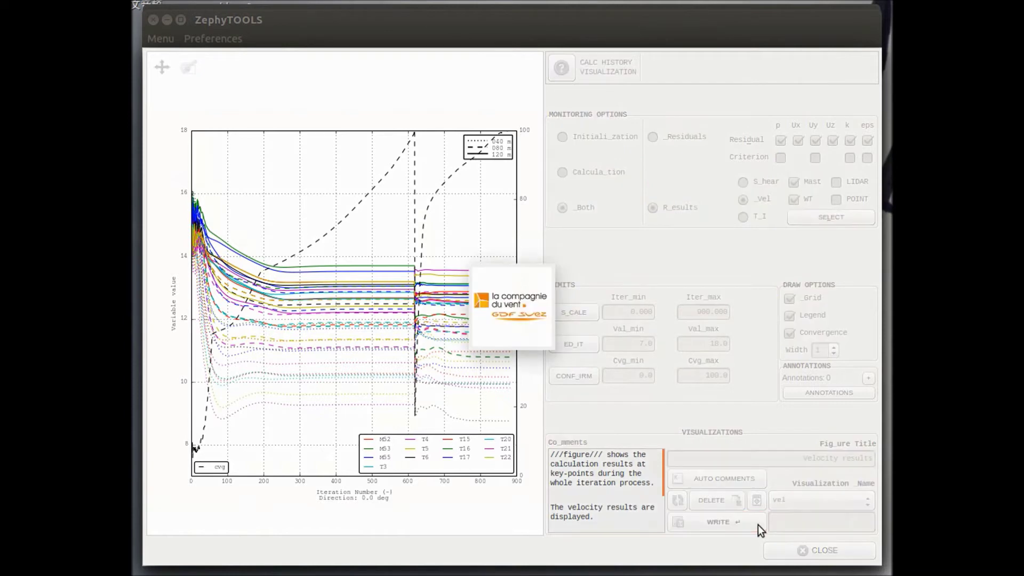
left_click(804, 549)
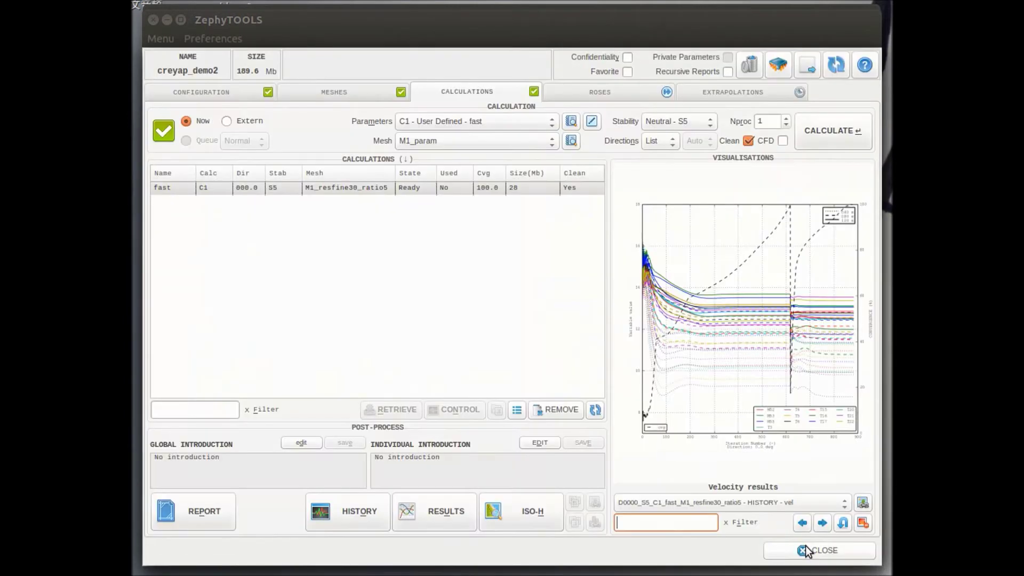
Plot the horizontal velocity profile focused on mast M52 alone.
left_click(444, 501)
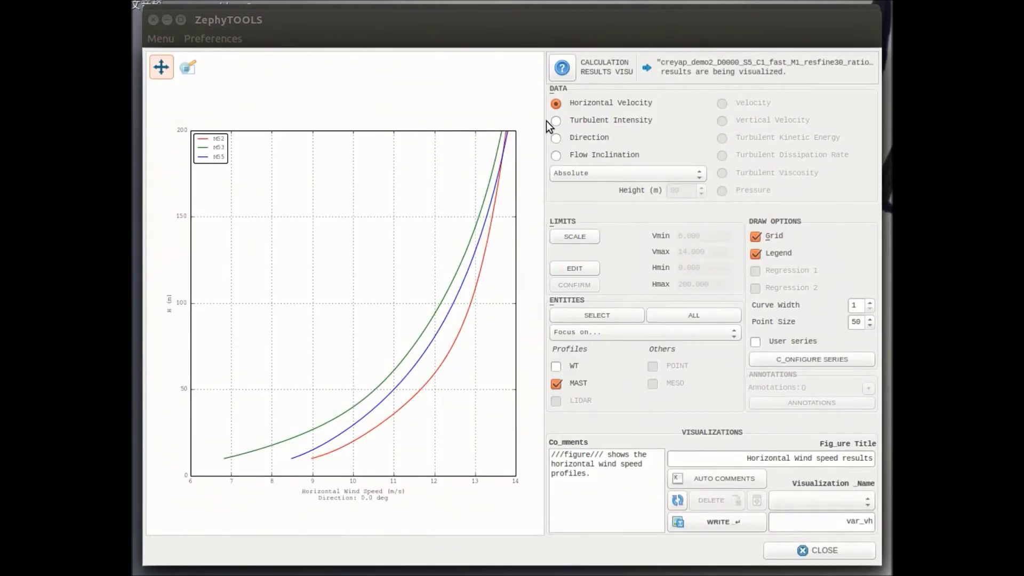
left_click(595, 116)
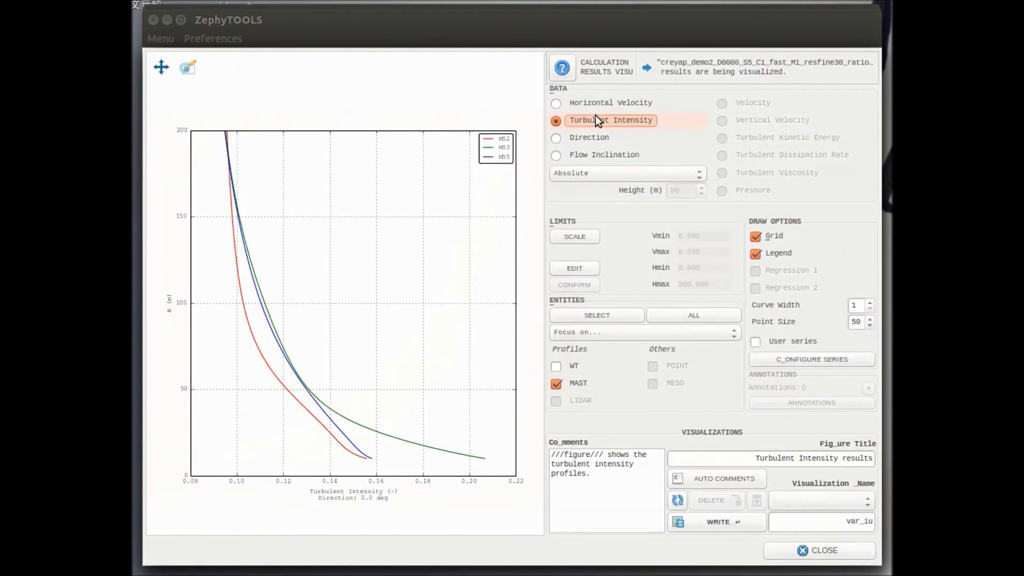
left_click(602, 103)
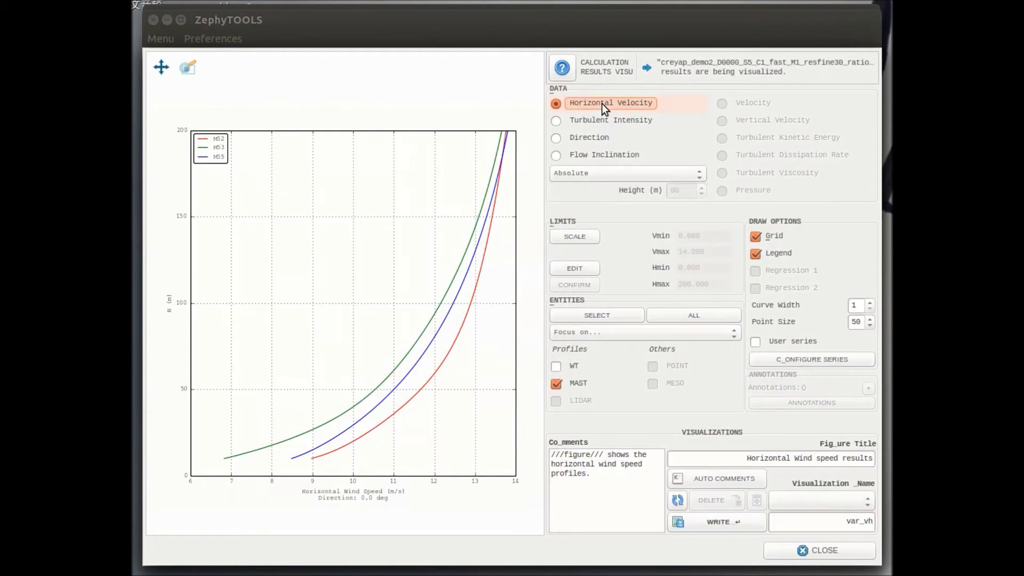
left_click(706, 334)
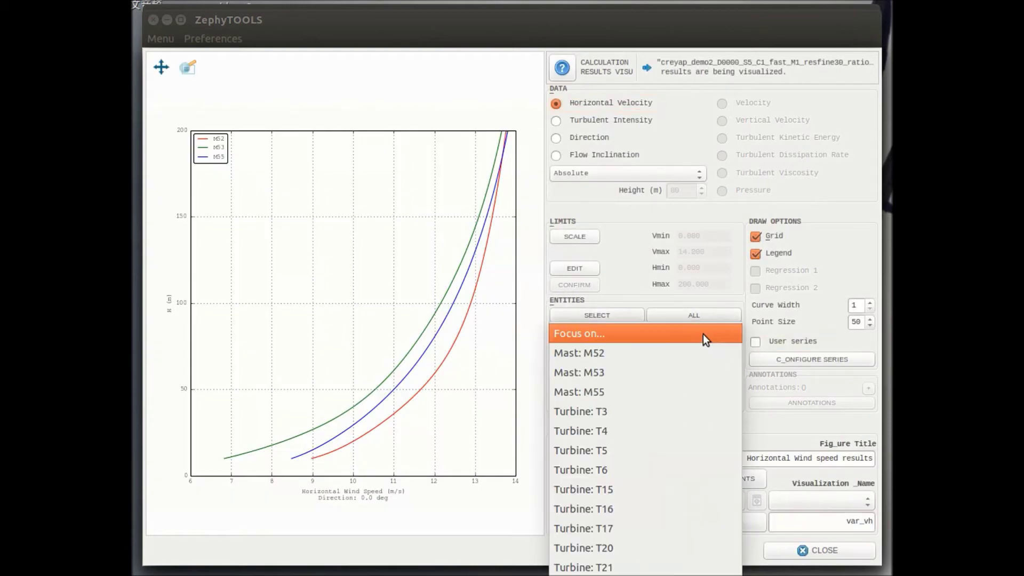
left_click(661, 352)
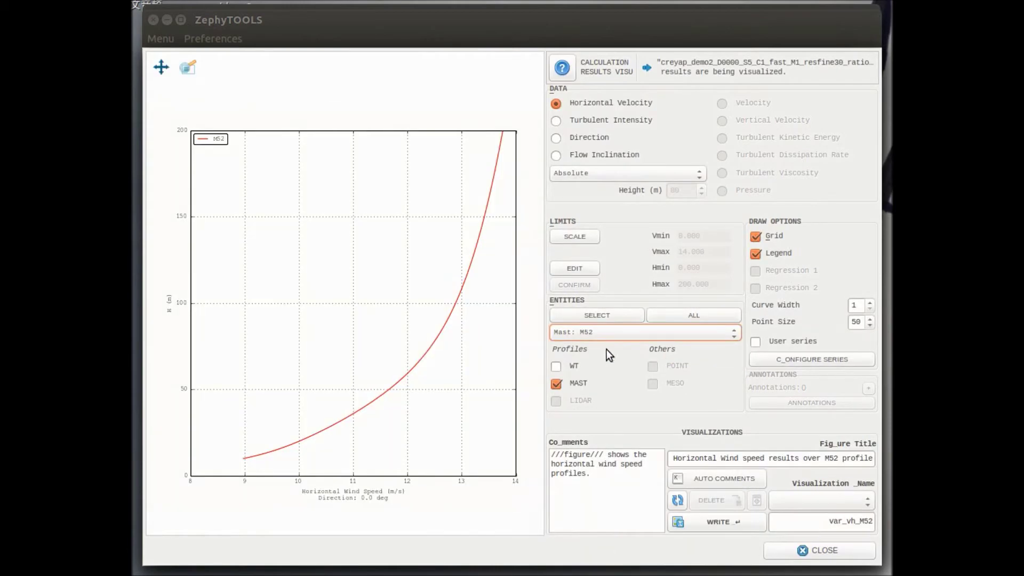
Copy the M52 measurement rows A20:C25 from LibreOffice Calc for a new user series.
left_click(829, 358)
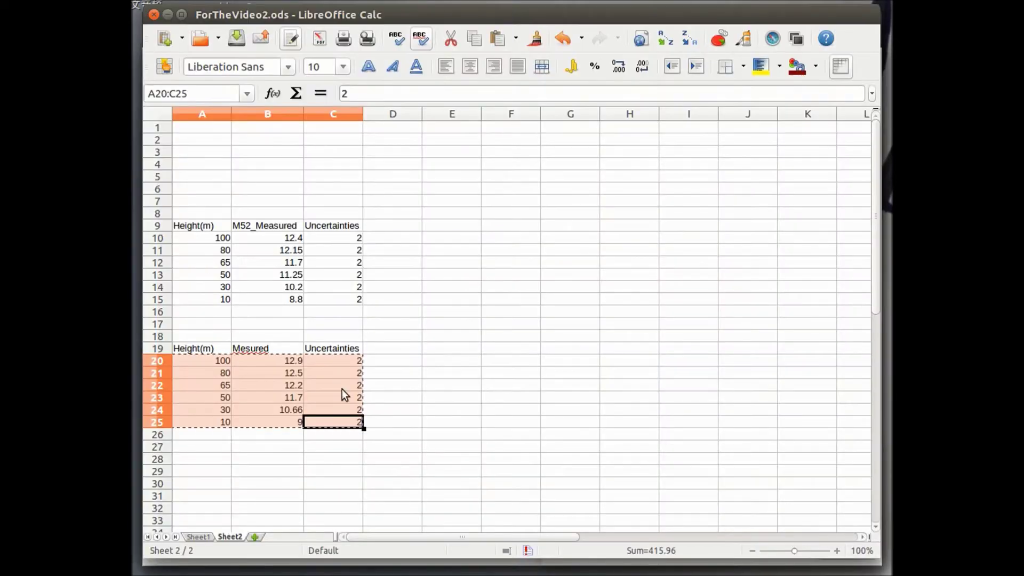
left_click(347, 413)
left_click_drag(351, 422, 212, 369)
key("ctrl+c")
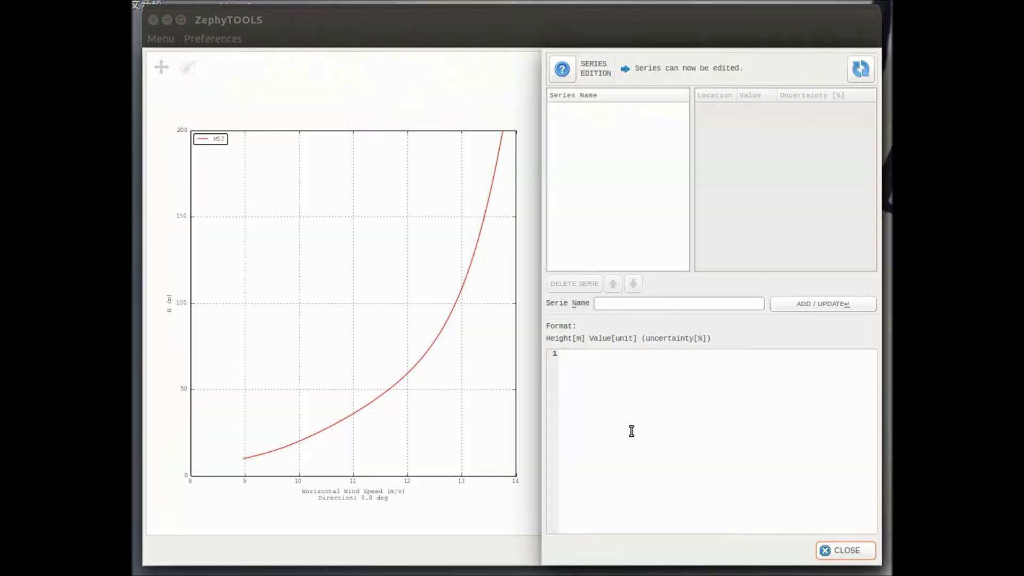
Add a user series named M52 from the pasted measurement rows.
left_click(637, 376)
key("ctrl+v")
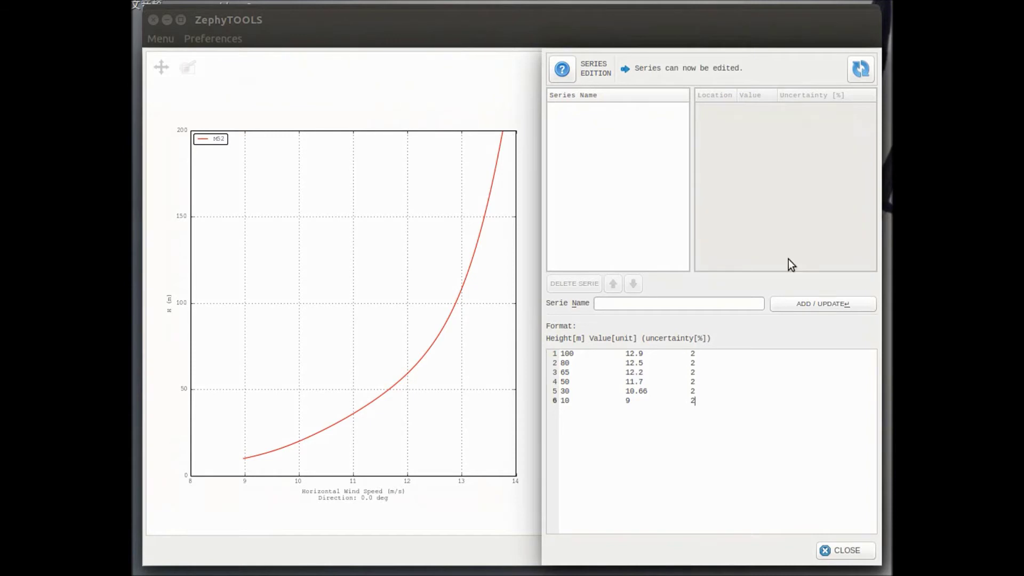
left_click(742, 301)
type("M52")
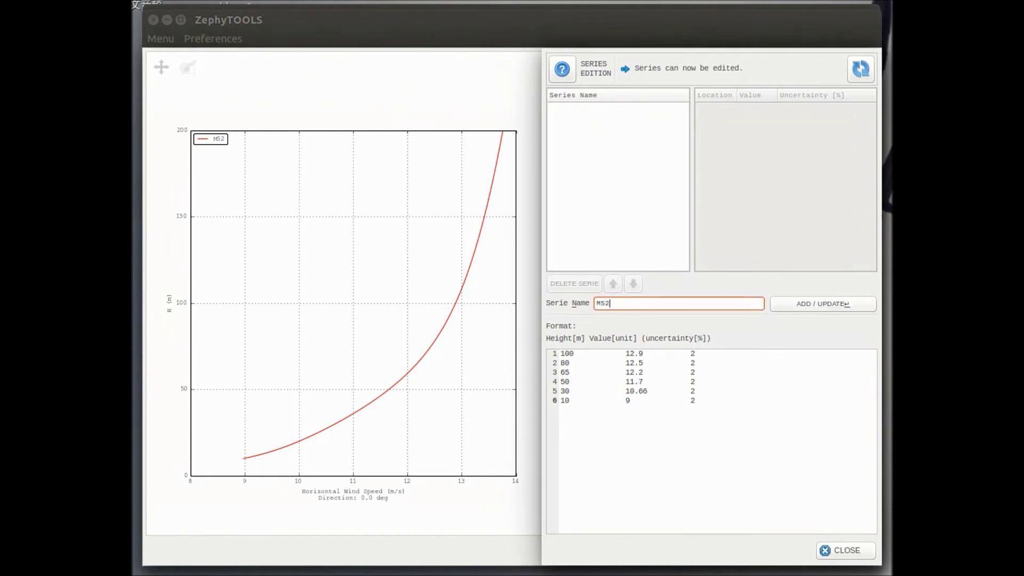
left_click(835, 304)
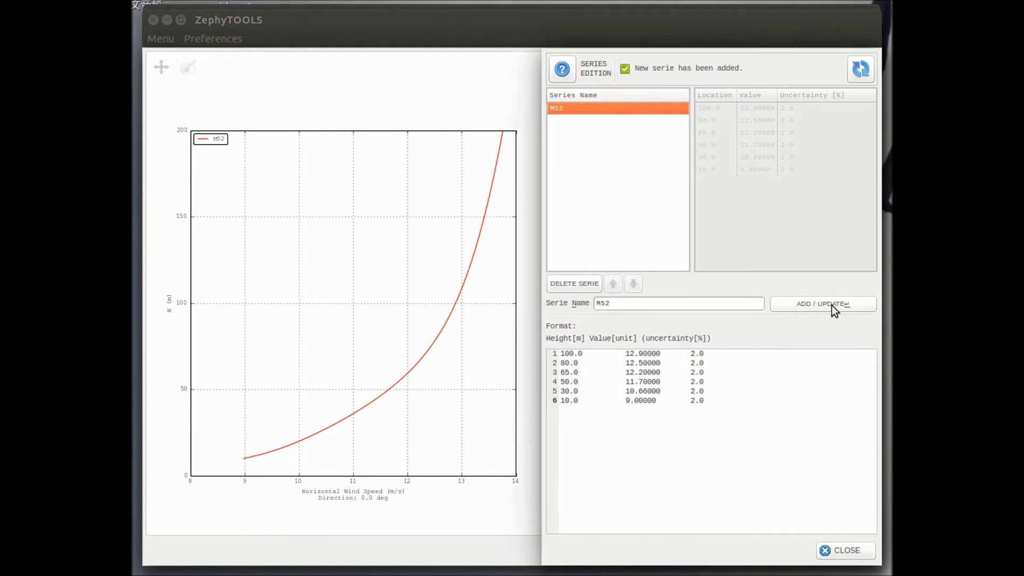
left_click(841, 551)
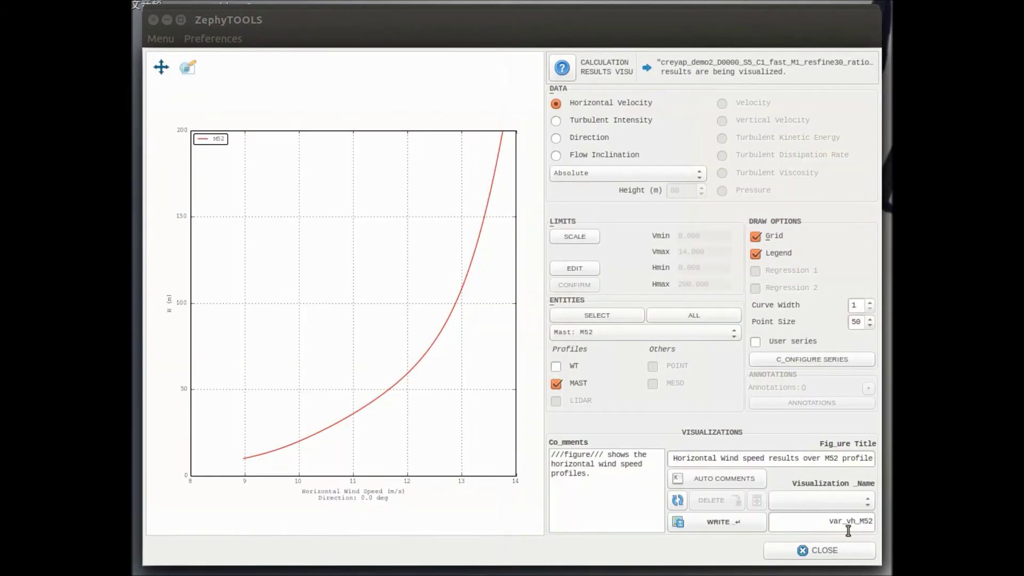
Overlay the M52 user series on the profile and save it as var_vh_M52.
left_click(768, 341)
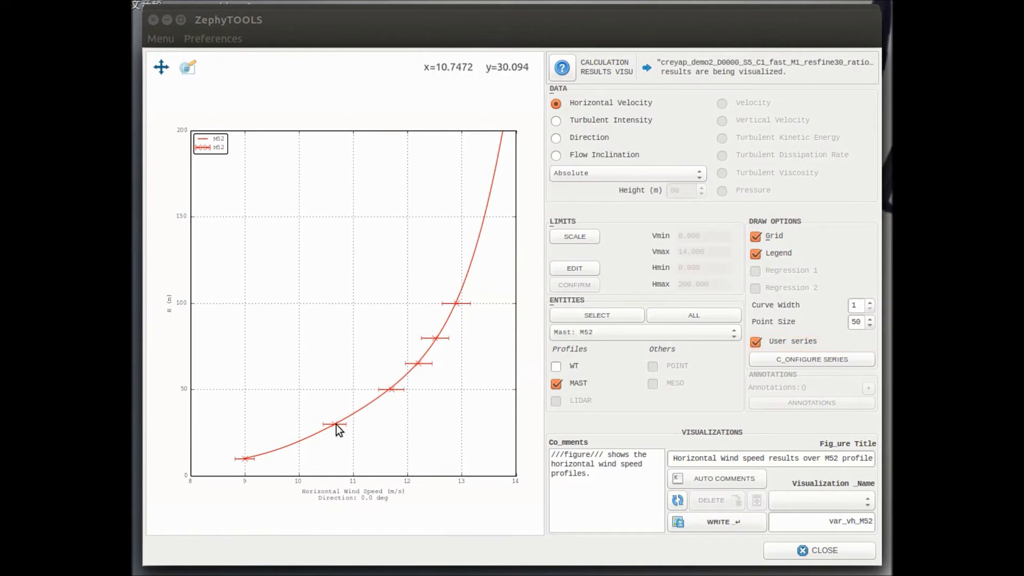
left_click(737, 524)
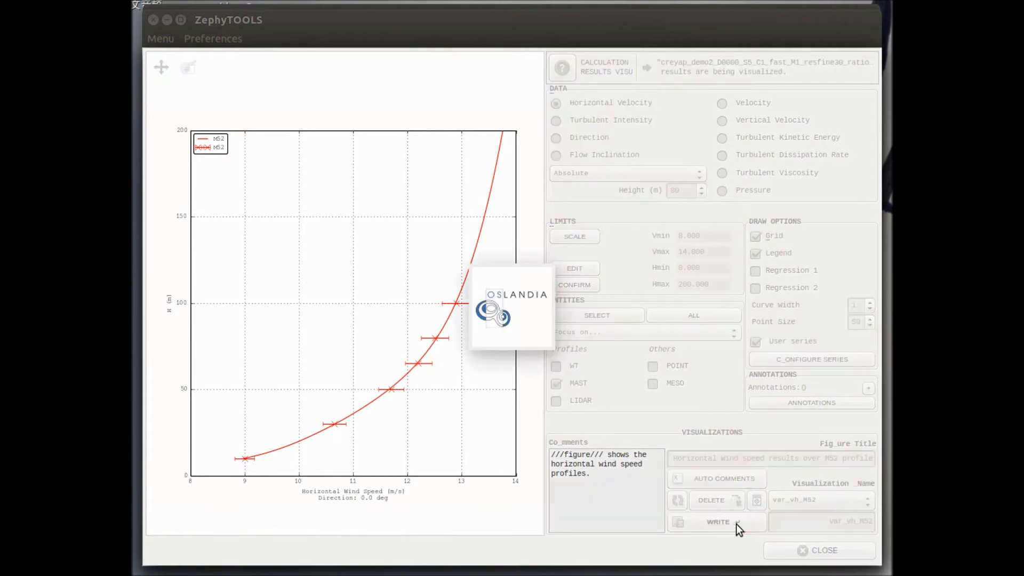
left_click(816, 542)
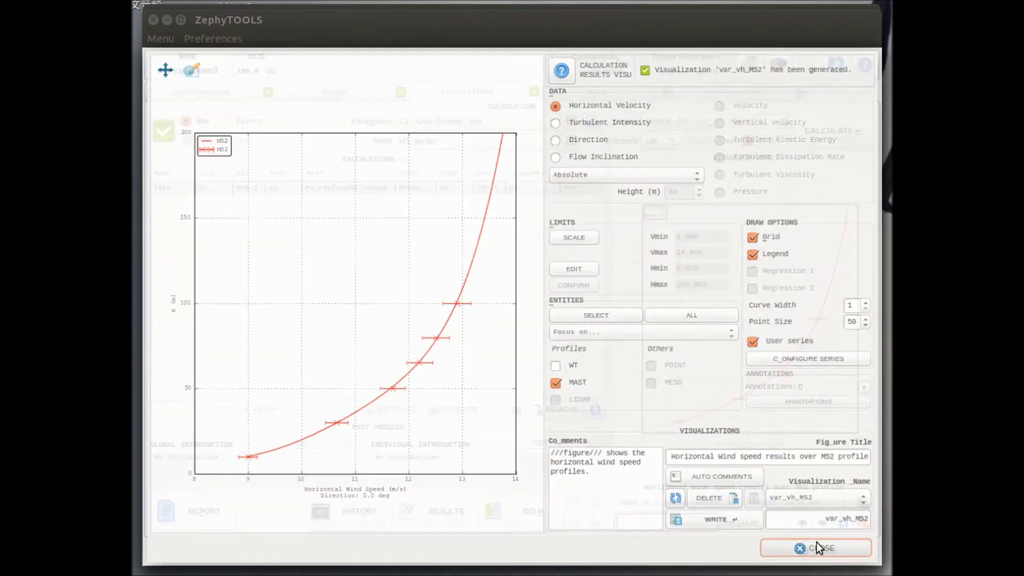
left_click(505, 503)
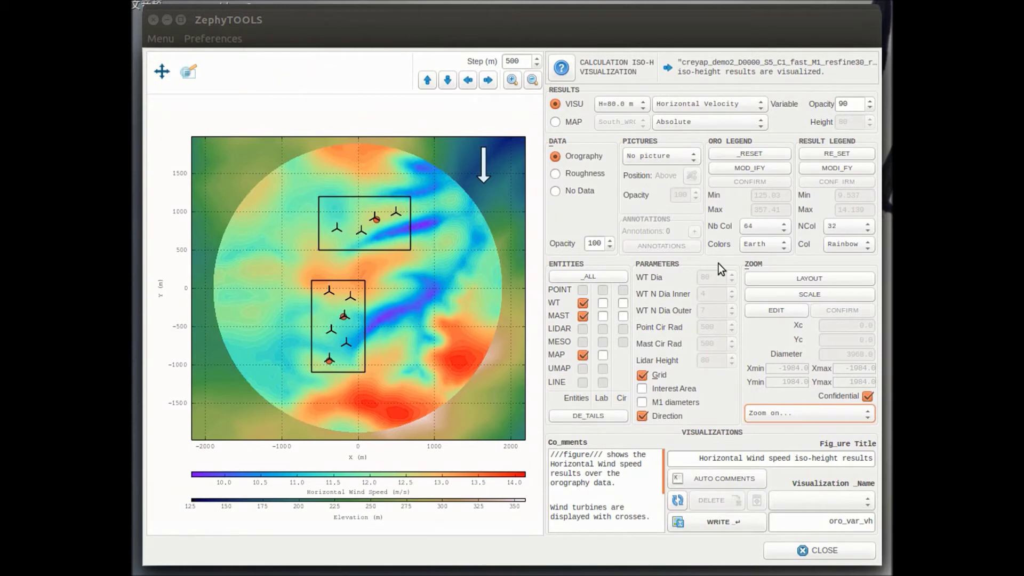
Preview the Turbulent Intensity, Direction and Flow Inclination iso-height maps.
left_click(751, 105)
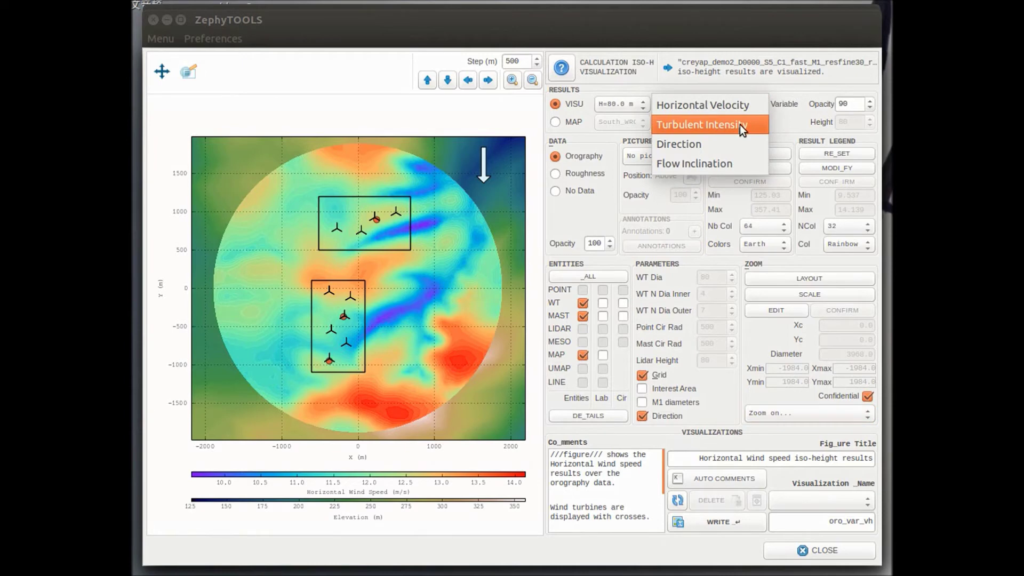
left_click(739, 125)
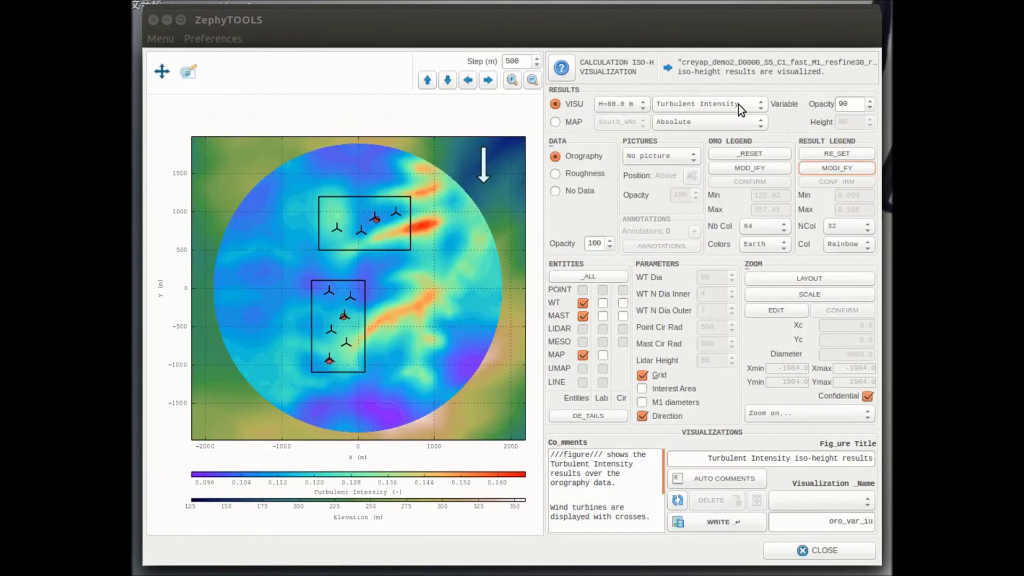
left_click(738, 104)
left_click(724, 125)
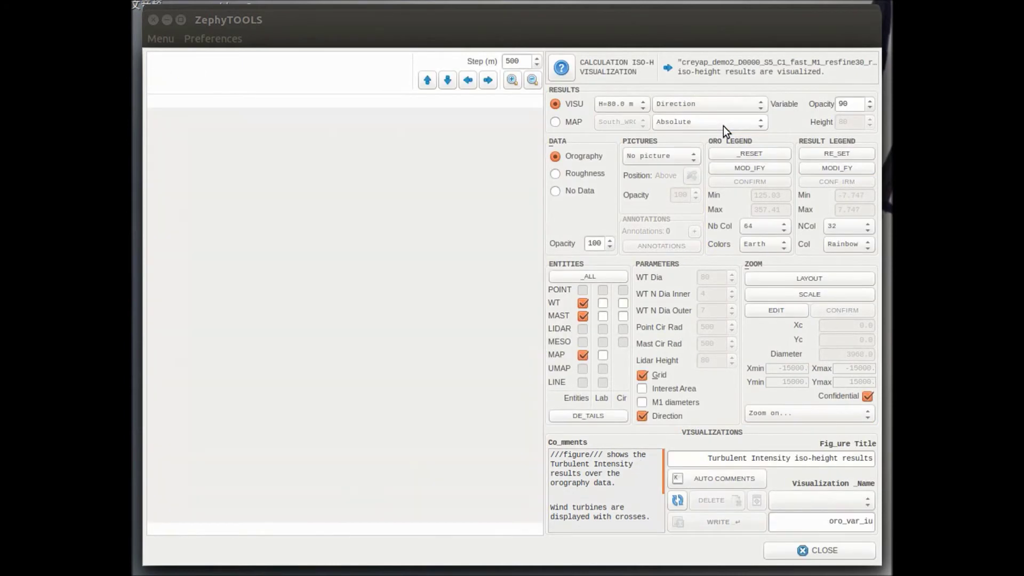
left_click(729, 104)
left_click(709, 121)
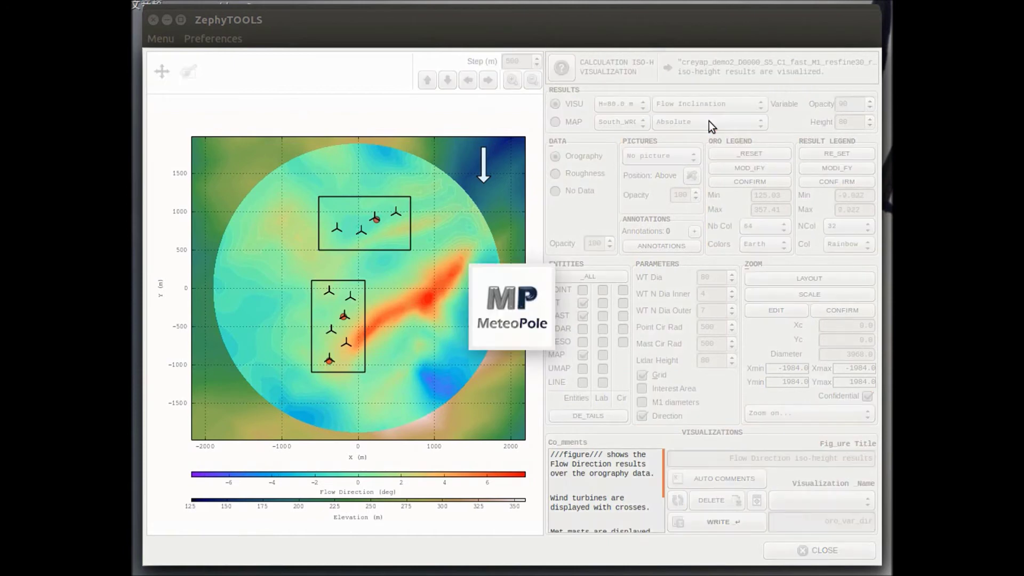
Return to the 80 m Horizontal Velocity map and save it as oro_var_vh.
left_click(716, 104)
left_click(712, 54)
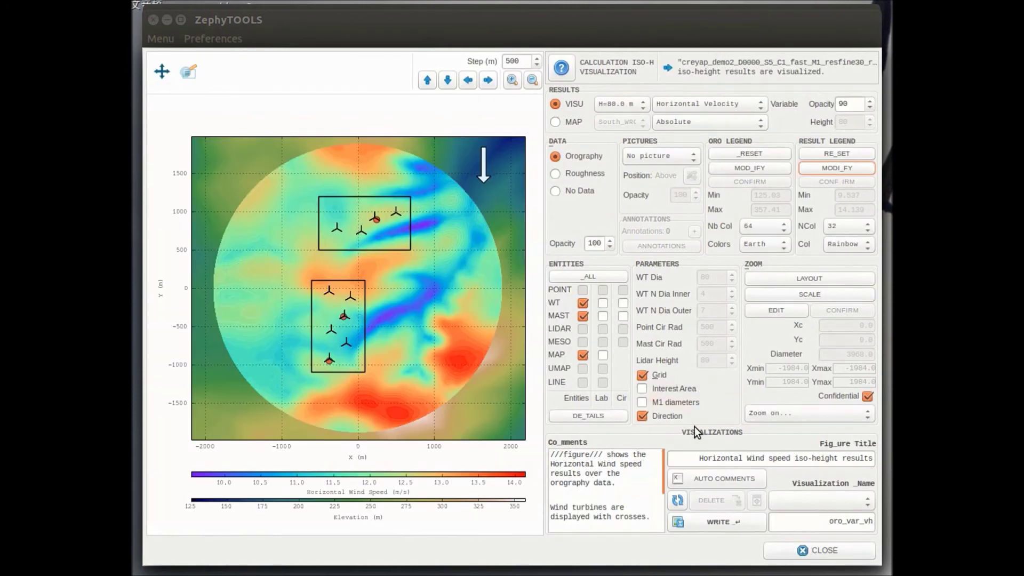
left_click(718, 520)
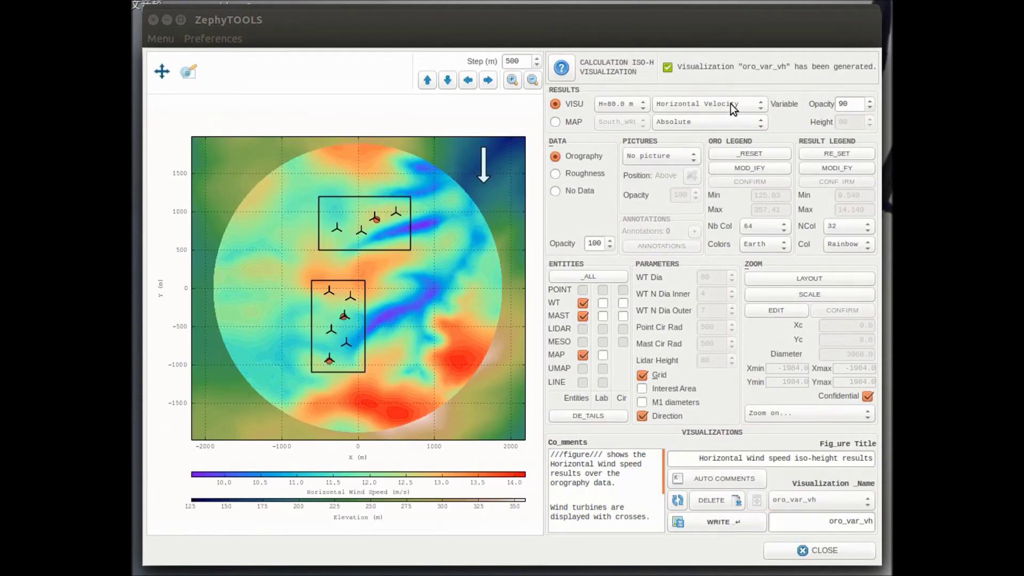
left_click(731, 104)
Show Turbulent Intensity with a 0.12 legend maximum and save it as oro_var_iu.
left_click(725, 121)
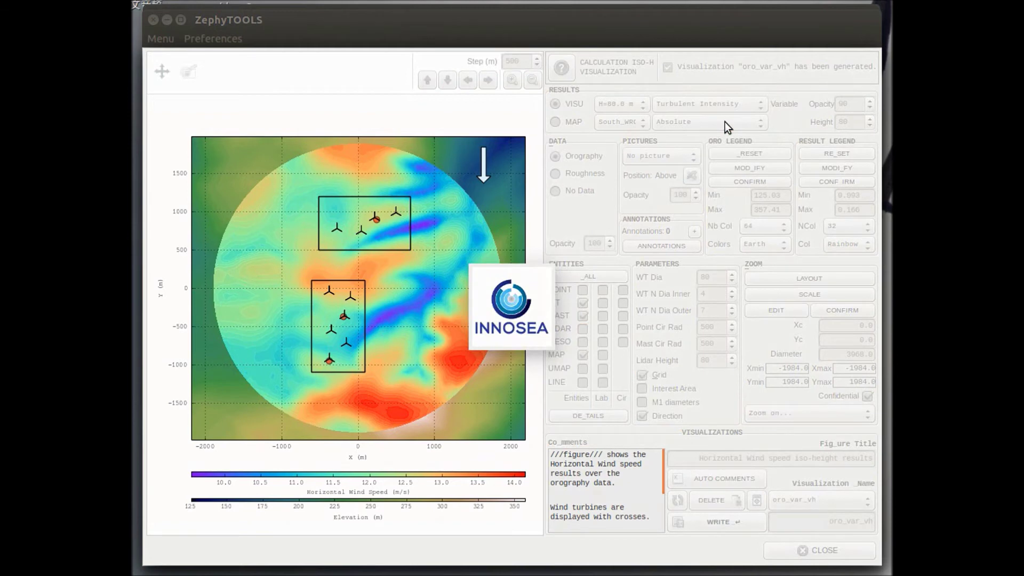
left_click(837, 169)
key("Tab")
type("0.12")
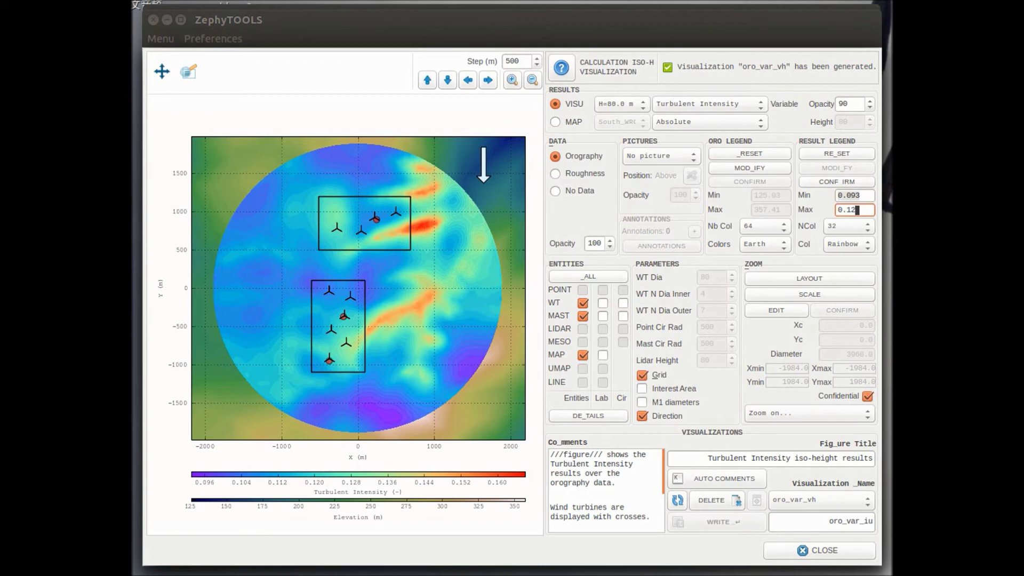
key("Return")
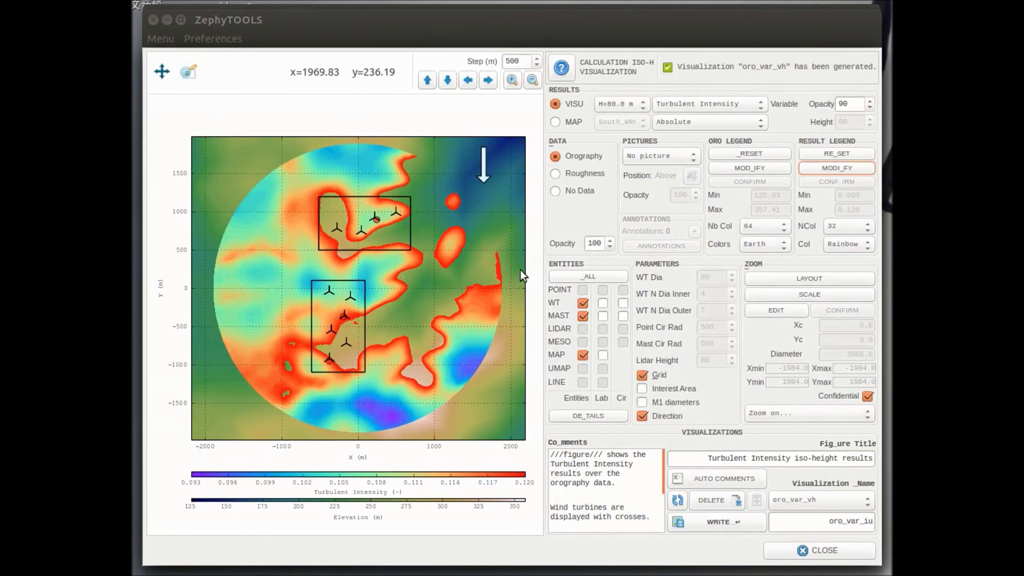
left_click(741, 528)
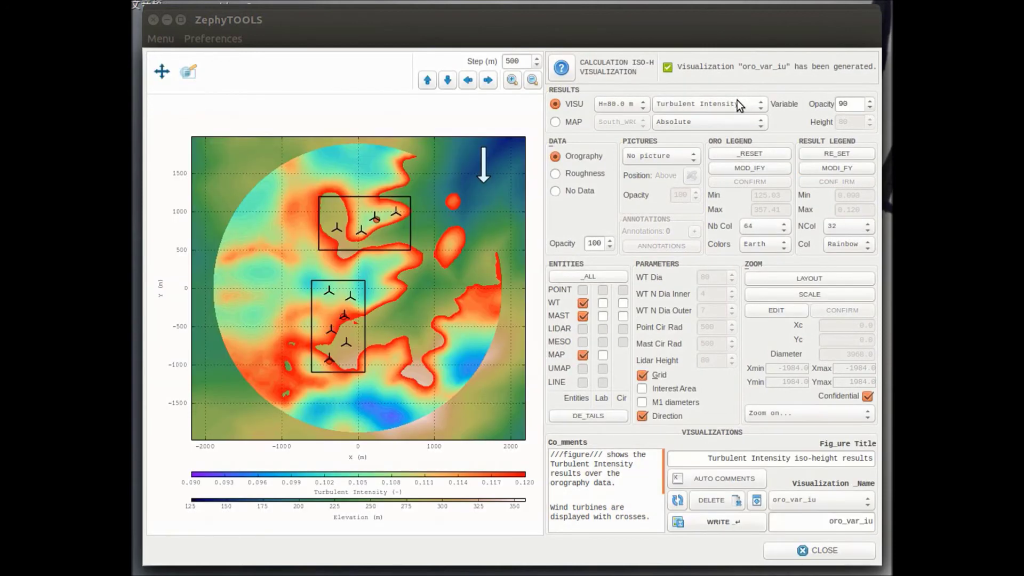
left_click(738, 100)
left_click(723, 119)
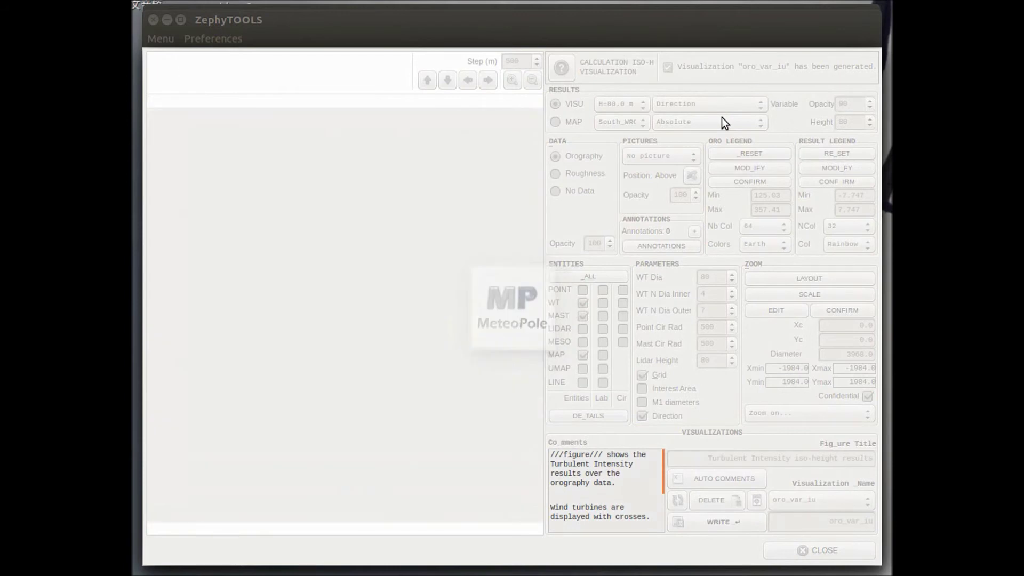
Rescale the Direction map's legend to -2 to 2 deg.
left_click(844, 169)
left_click(868, 196)
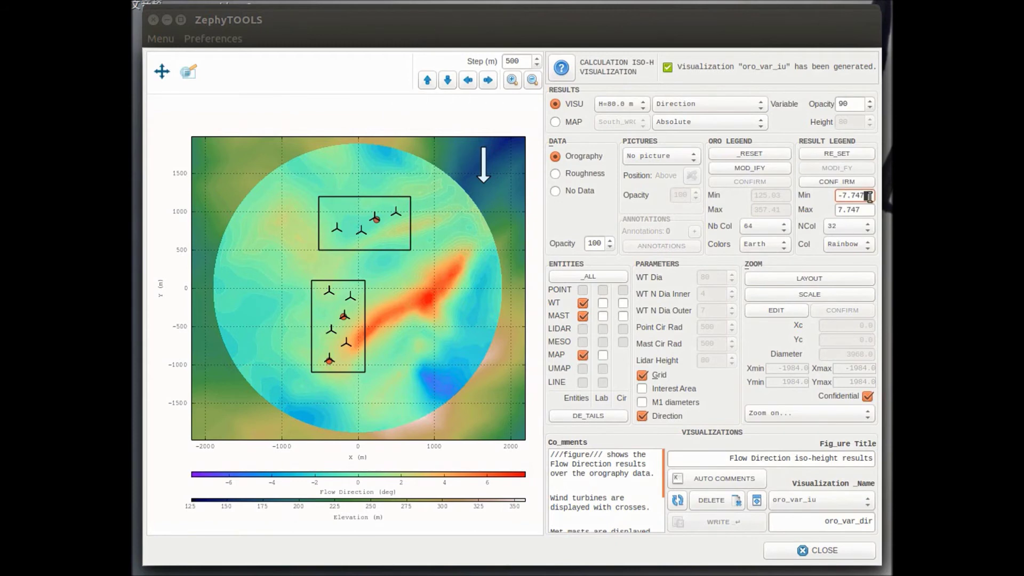
key("BackSpace")
key("BackSpace")
key("BackSpace")
key("BackSpace")
key("BackSpace")
type("2")
left_click(862, 209)
key("BackSpace")
key("BackSpace")
key("BackSpace")
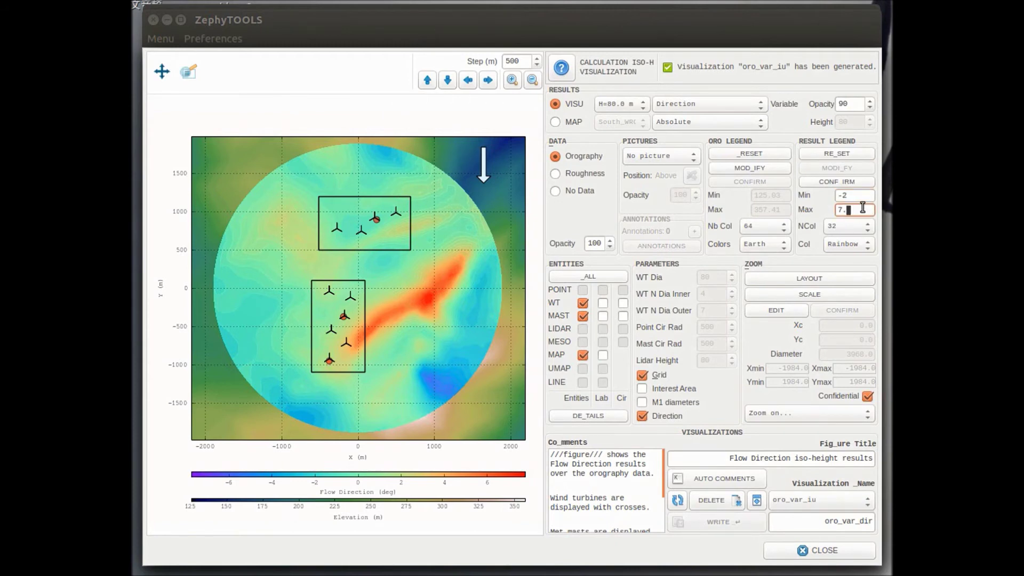
key("BackSpace")
key("BackSpace")
type("2")
key("Return")
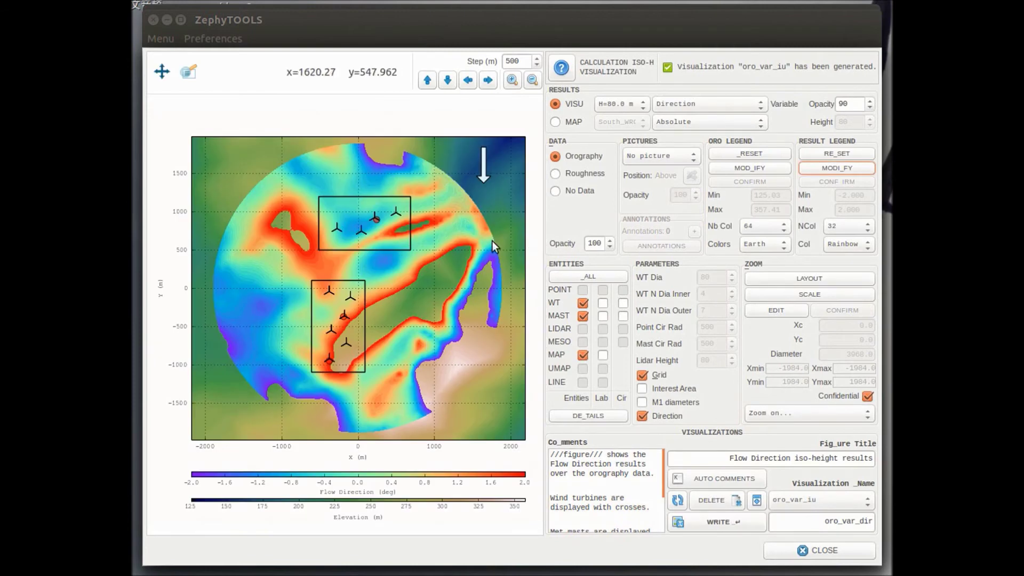
Save the Direction map as oro_var_dir and switch to Flow Inclination.
left_click(719, 519)
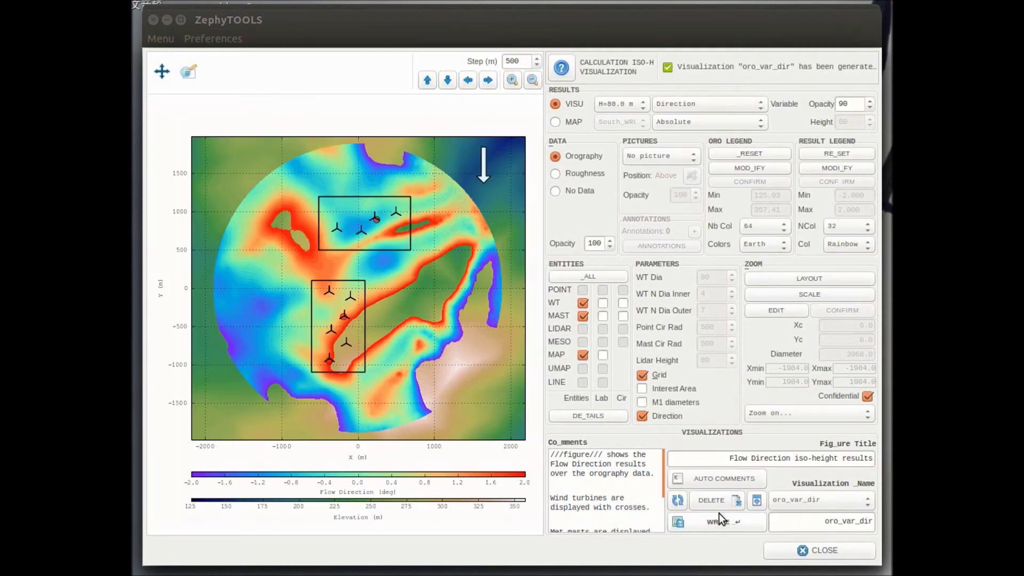
left_click(710, 103)
left_click(710, 118)
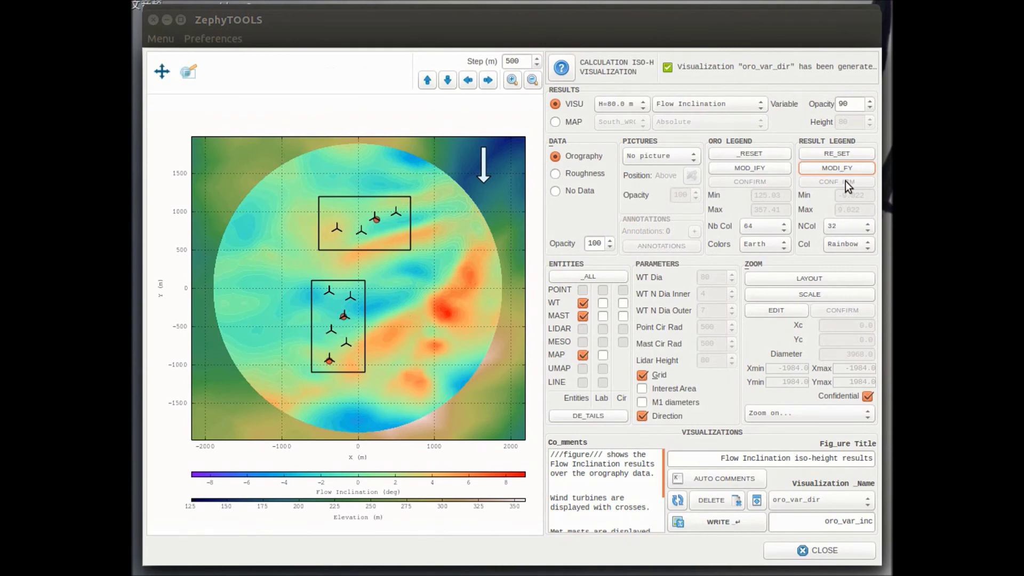
Set the Flow Inclination legend to -4 to 4 deg and save it as oro_var_inc.
left_click(852, 169)
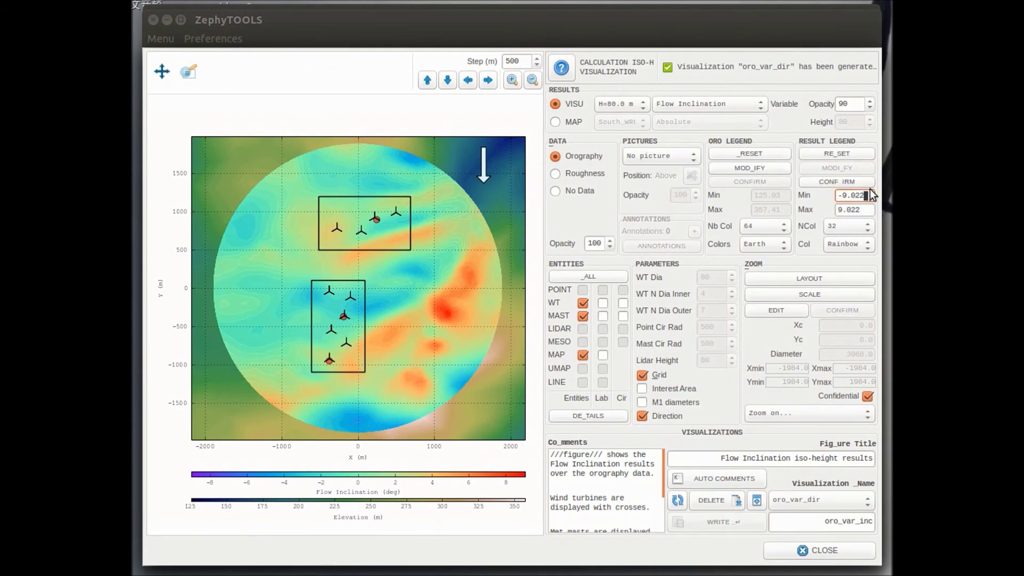
key("BackSpace")
key("BackSpace")
key("BackSpace")
key("BackSpace")
key("BackSpace")
key("BackSpace")
type("-4")
key("Tab")
type("4")
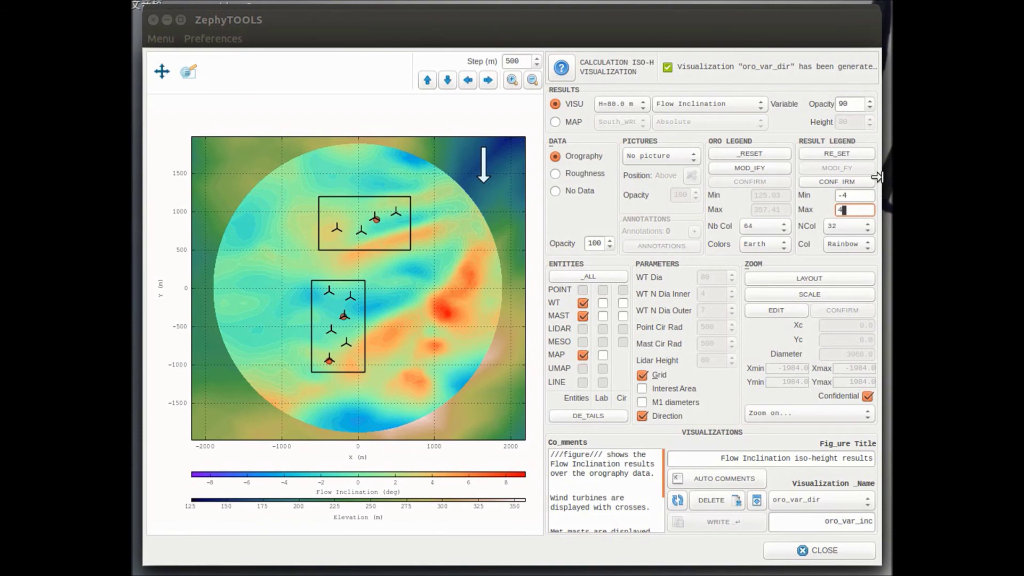
key("Return")
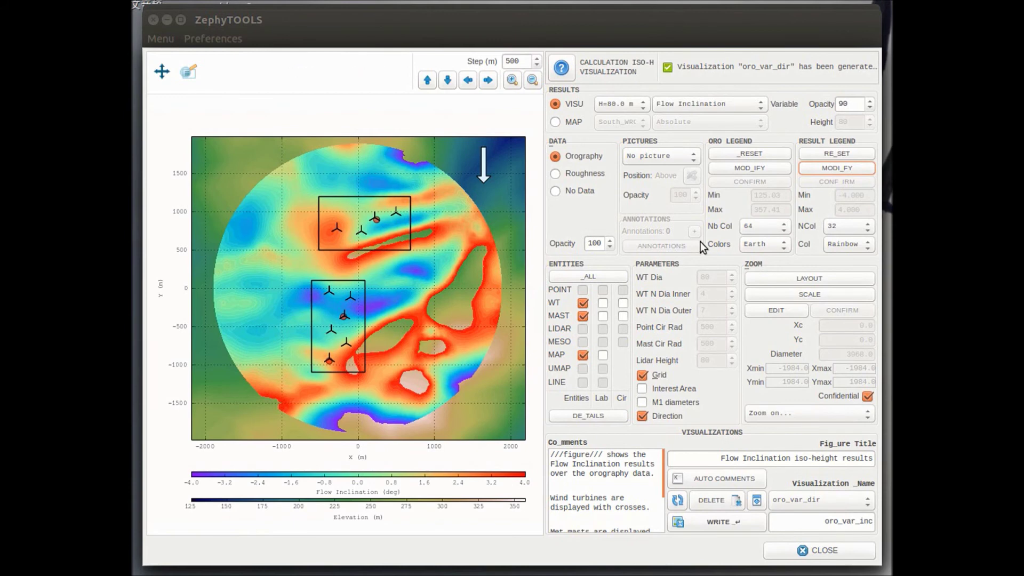
left_click(730, 519)
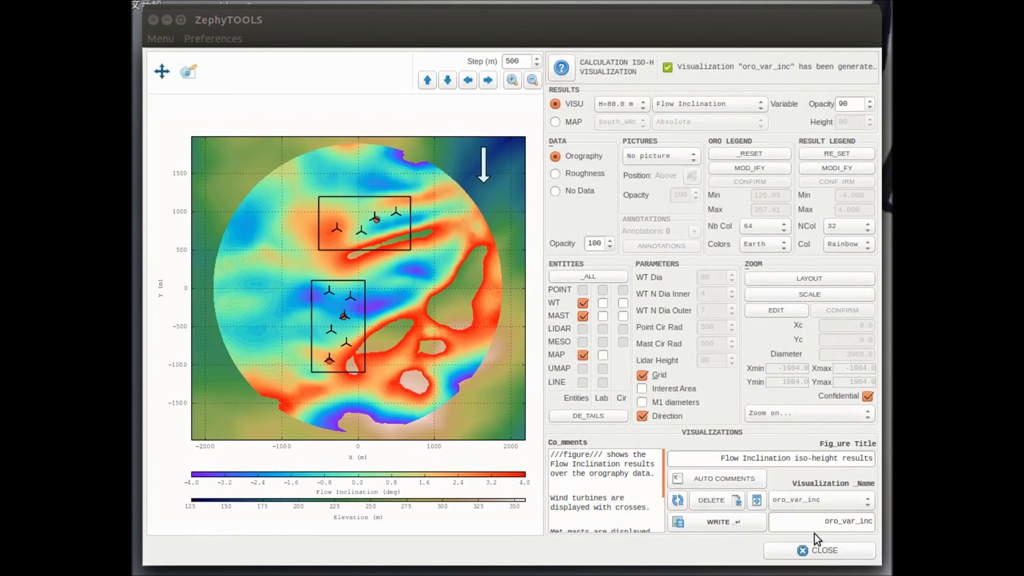
left_click(817, 554)
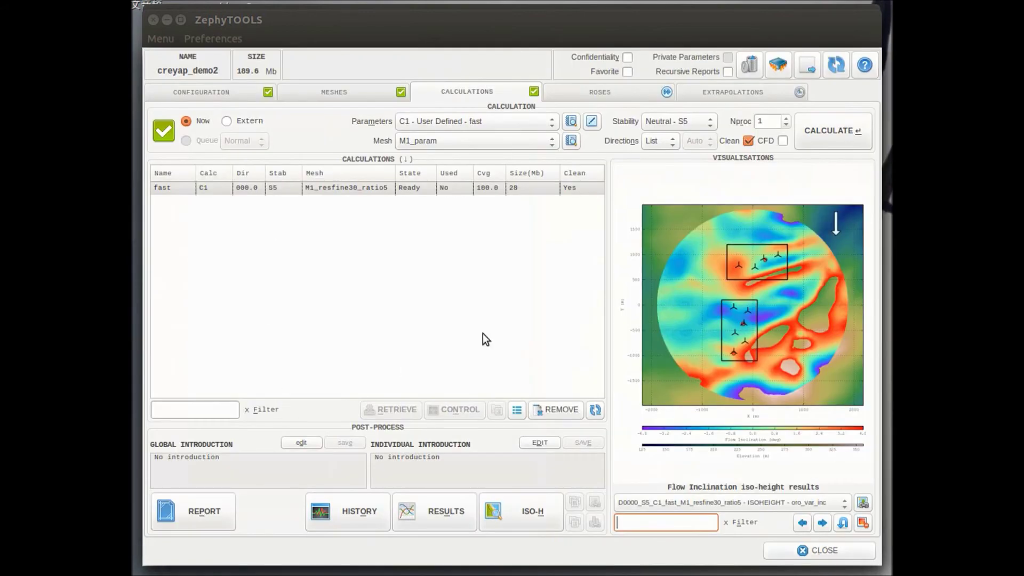
Open the calculation report and scroll down past the velocity history plot.
left_click(215, 511)
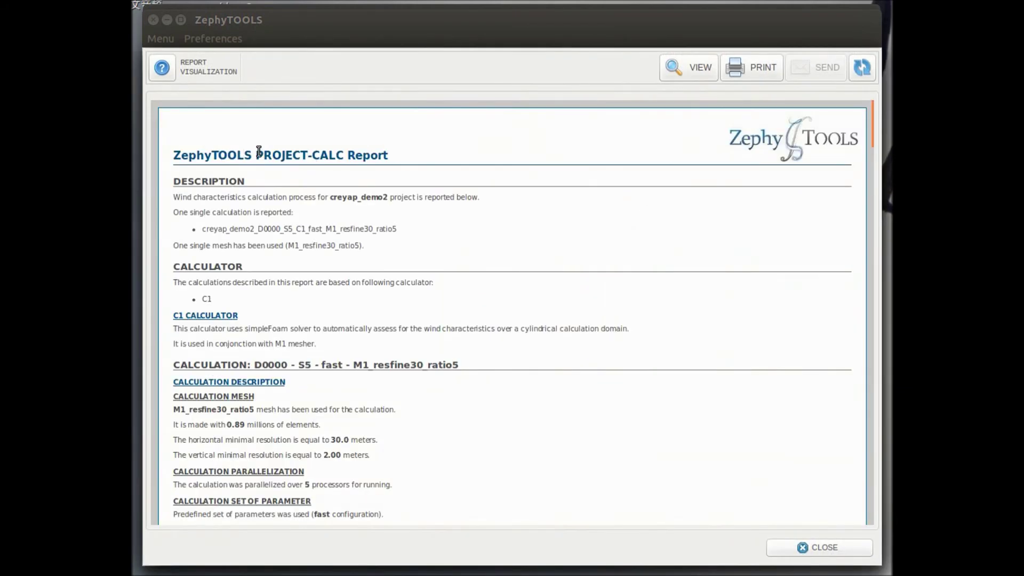
scroll(369, 273, "down", 5)
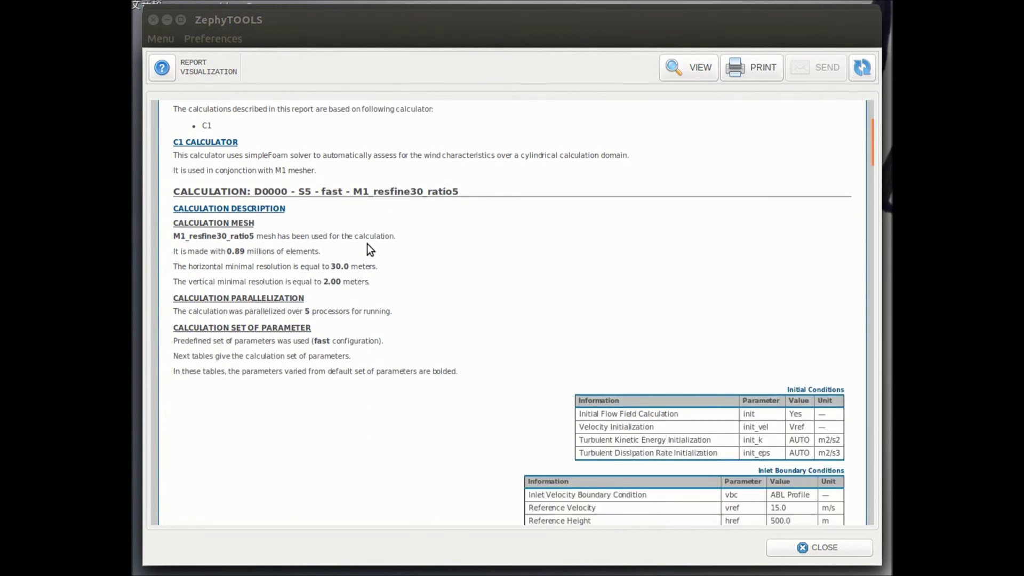
scroll(414, 258, "down", 2)
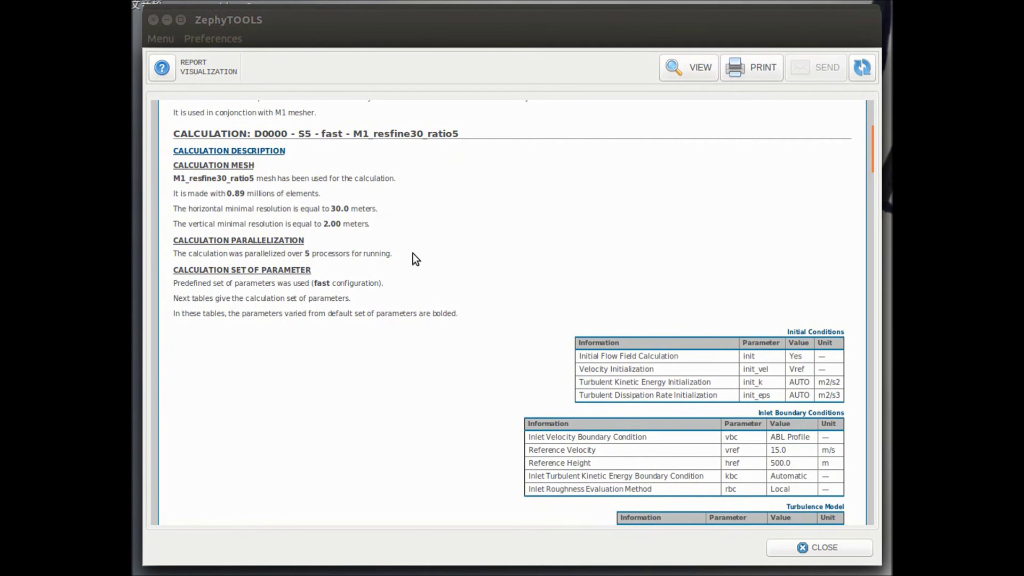
scroll(412, 253, "down", 2)
scroll(413, 254, "down", 2)
scroll(413, 255, "down", 11)
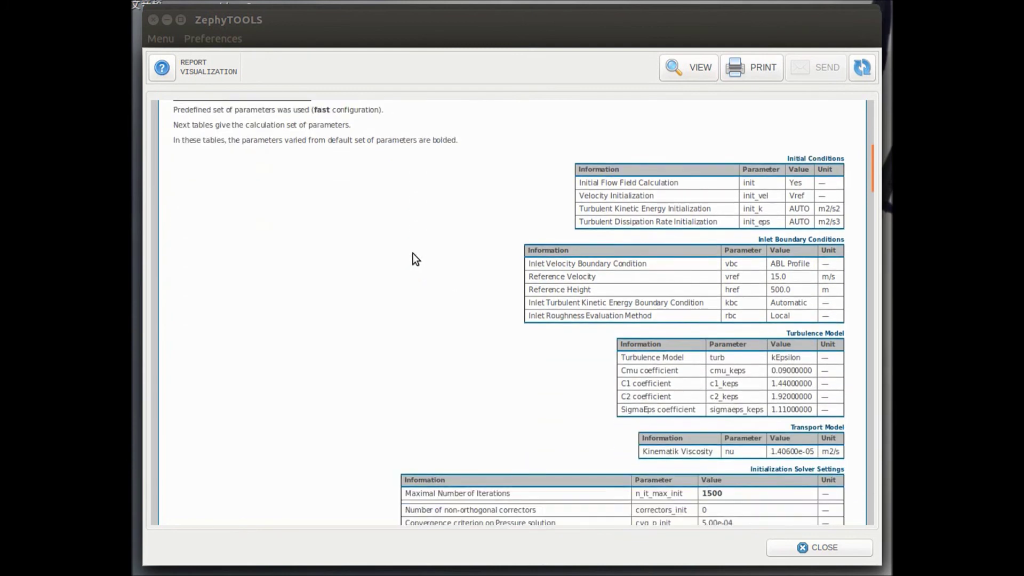
scroll(413, 253, "down", 1)
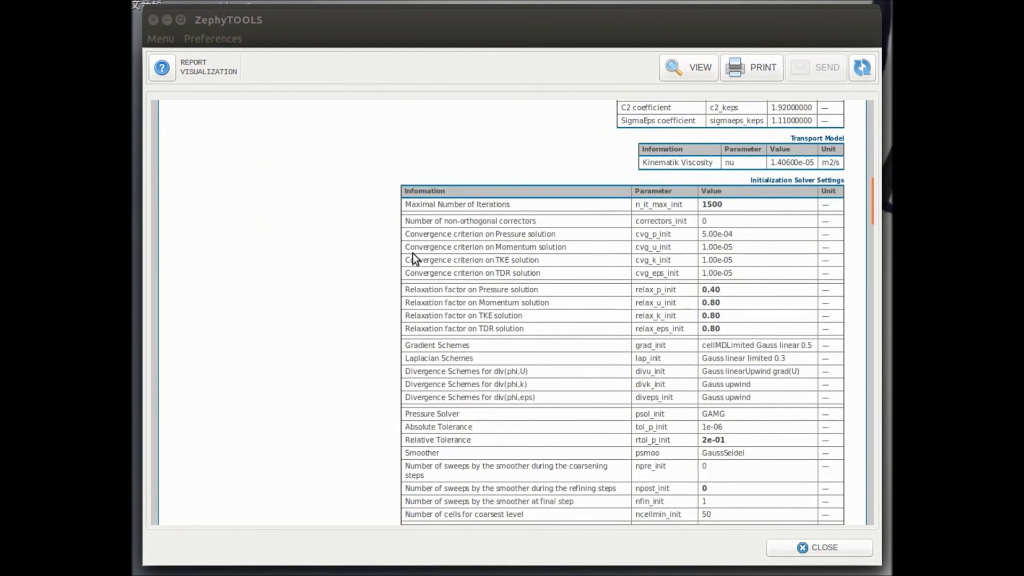
Scroll on through the wind speed maps to the thresholded Turbulent Intensity iso-height map.
scroll(778, 248, "down", 4)
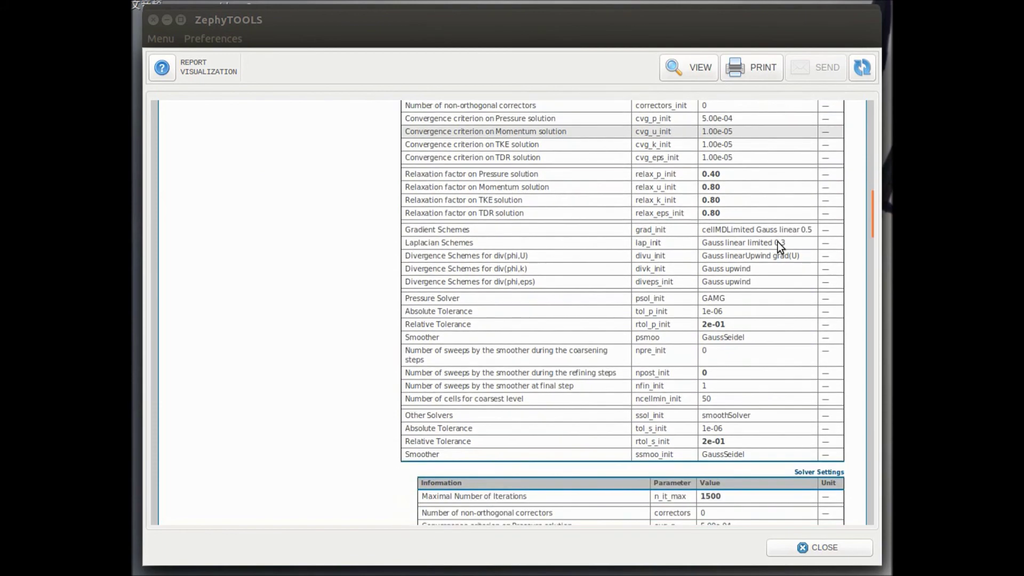
scroll(778, 242, "down", 8)
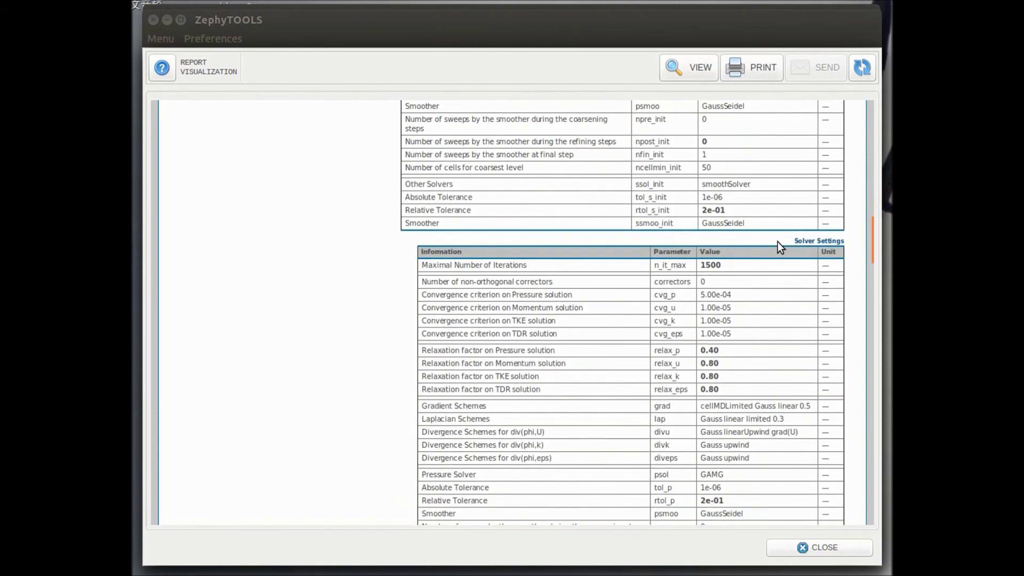
scroll(777, 242, "down", 13)
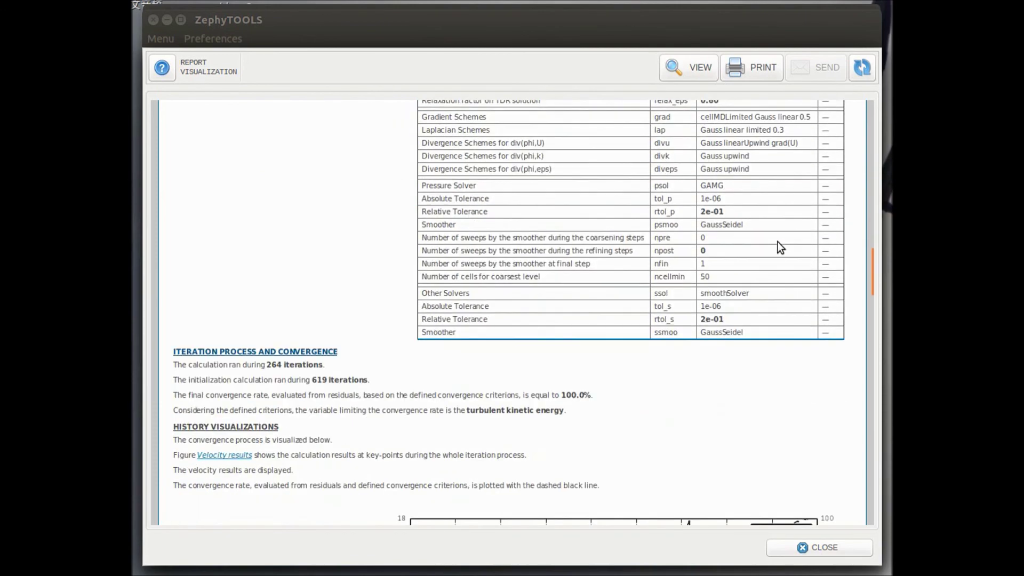
scroll(778, 242, "down", 5)
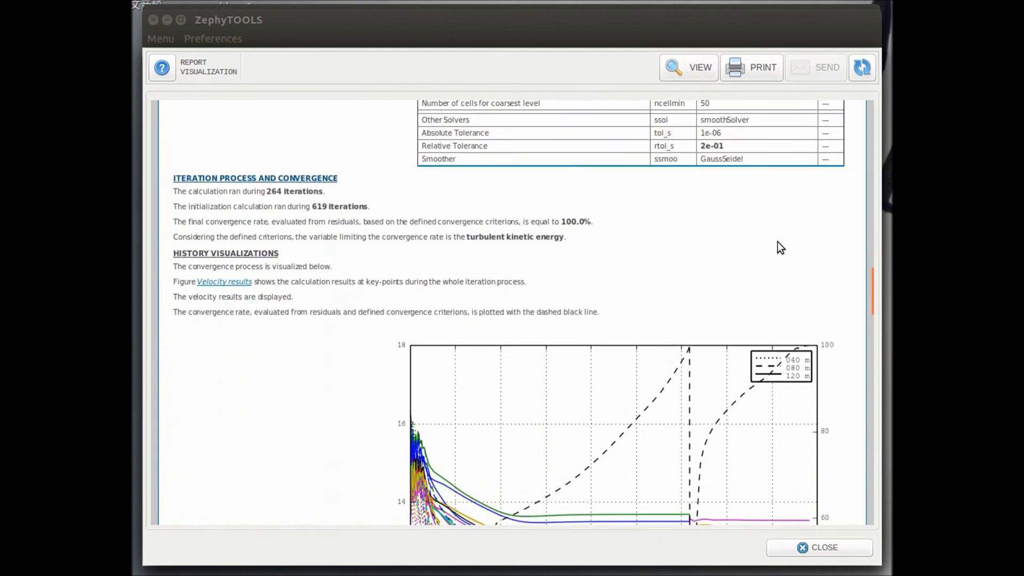
scroll(802, 257, "down", 11)
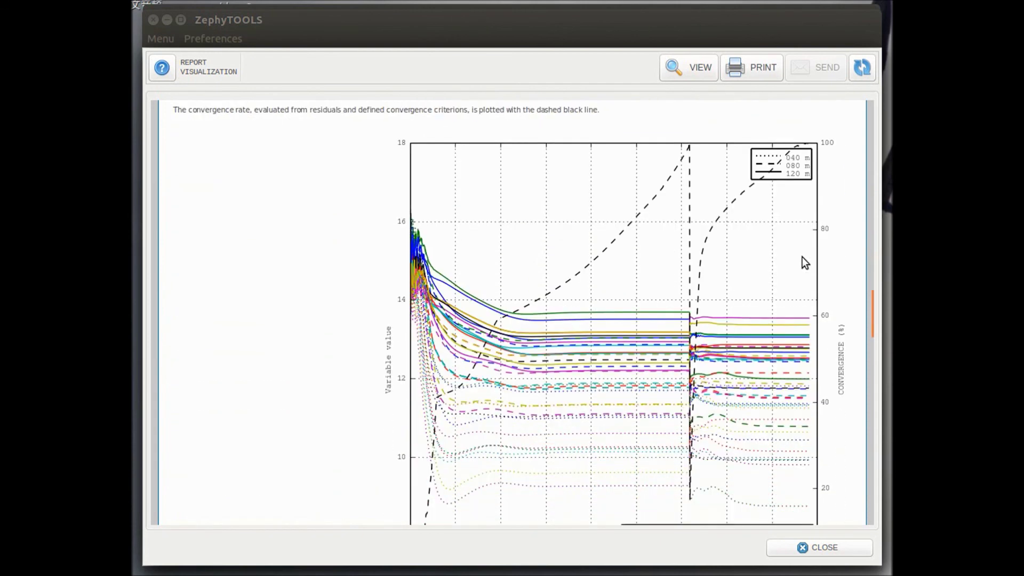
scroll(802, 256, "down", 11)
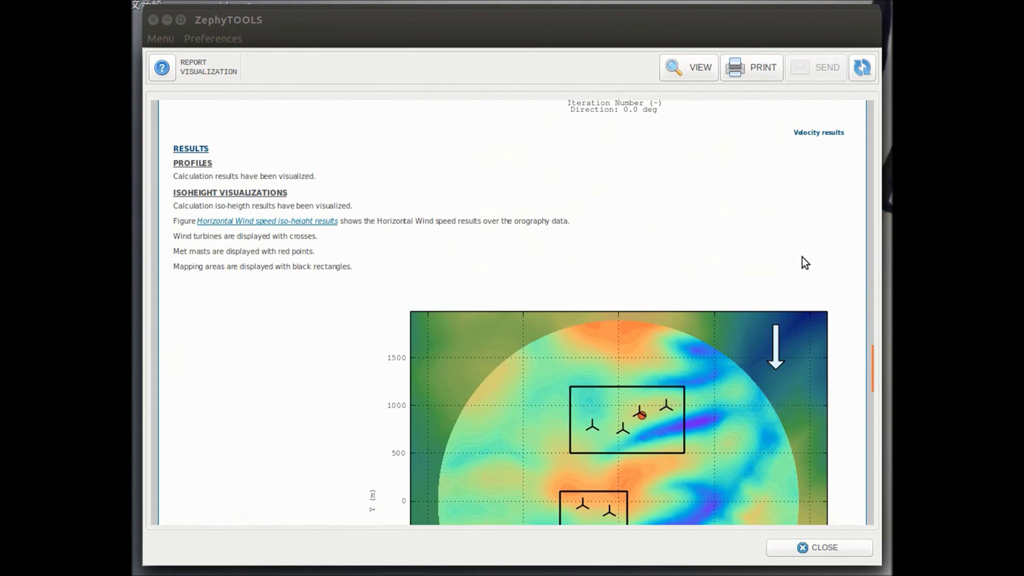
scroll(802, 256, "down", 14)
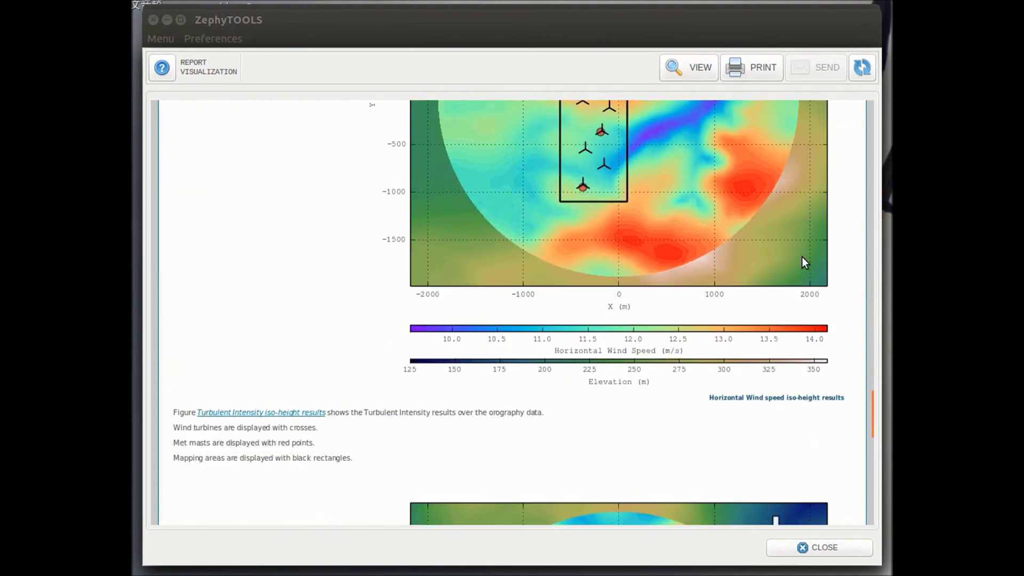
scroll(801, 257, "down", 14)
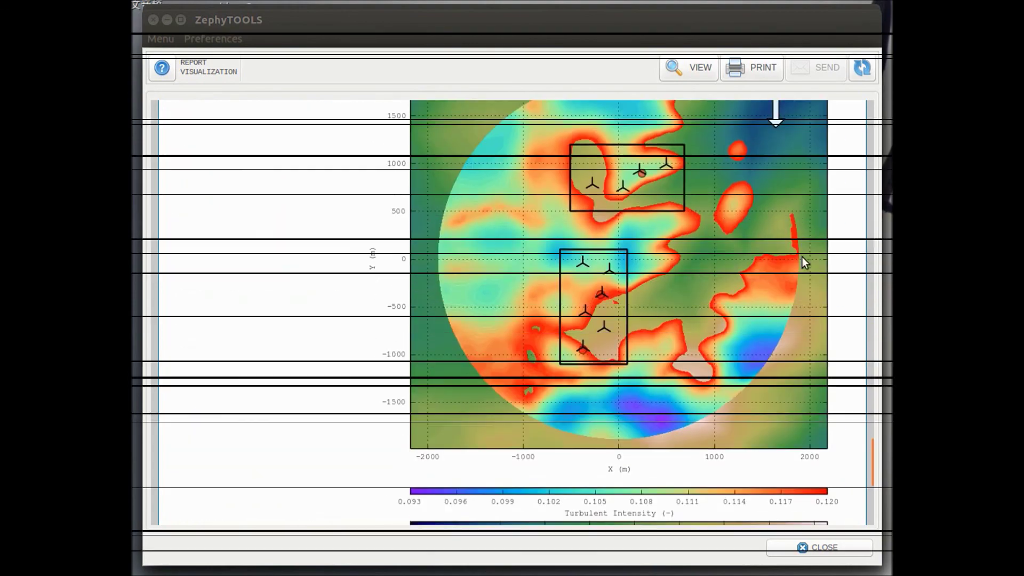